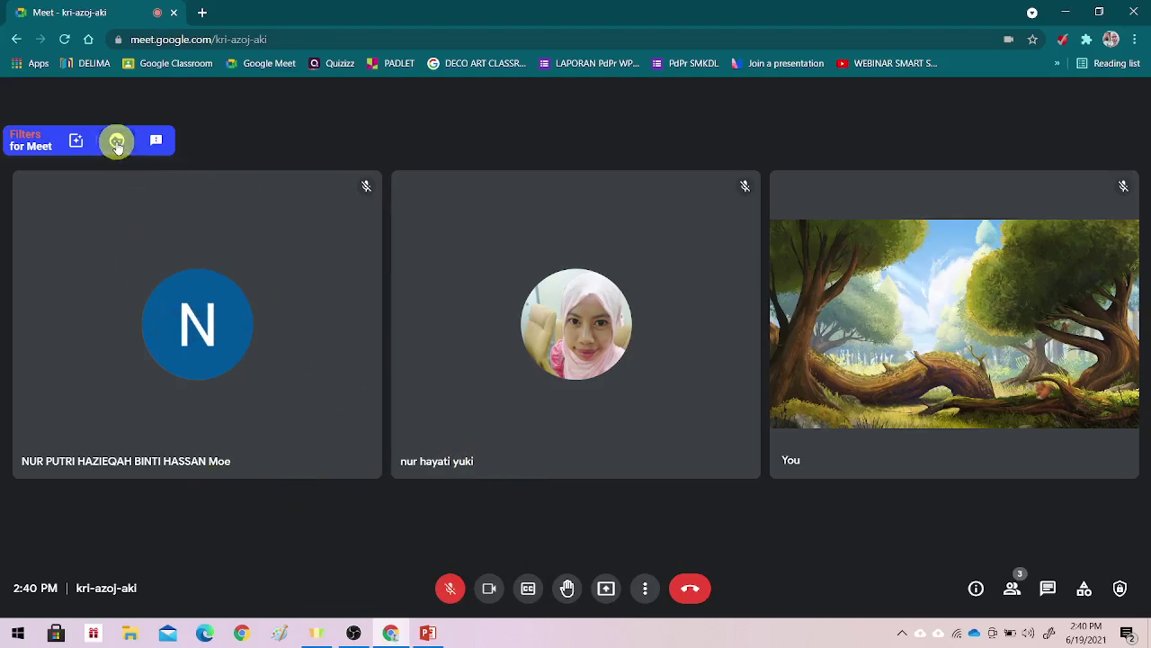
# - Look through the Filters for Meet face stickers by category, keeping None selected, and the available colour filters
pyautogui.click(116, 142)
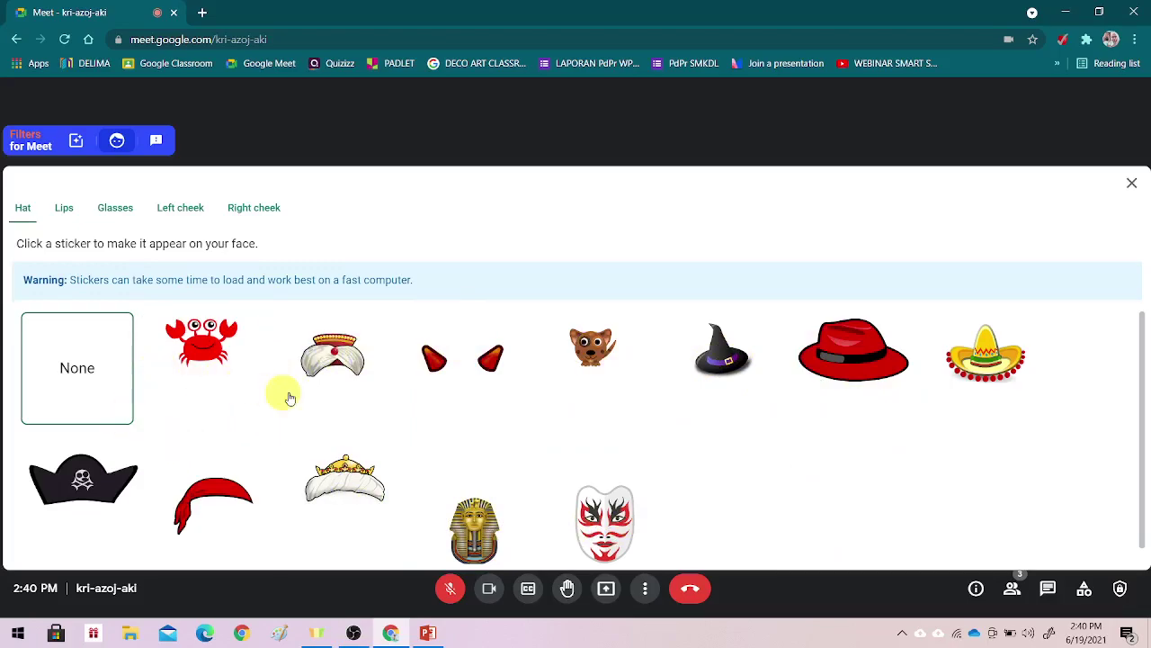
pyautogui.click(65, 216)
pyautogui.click(116, 214)
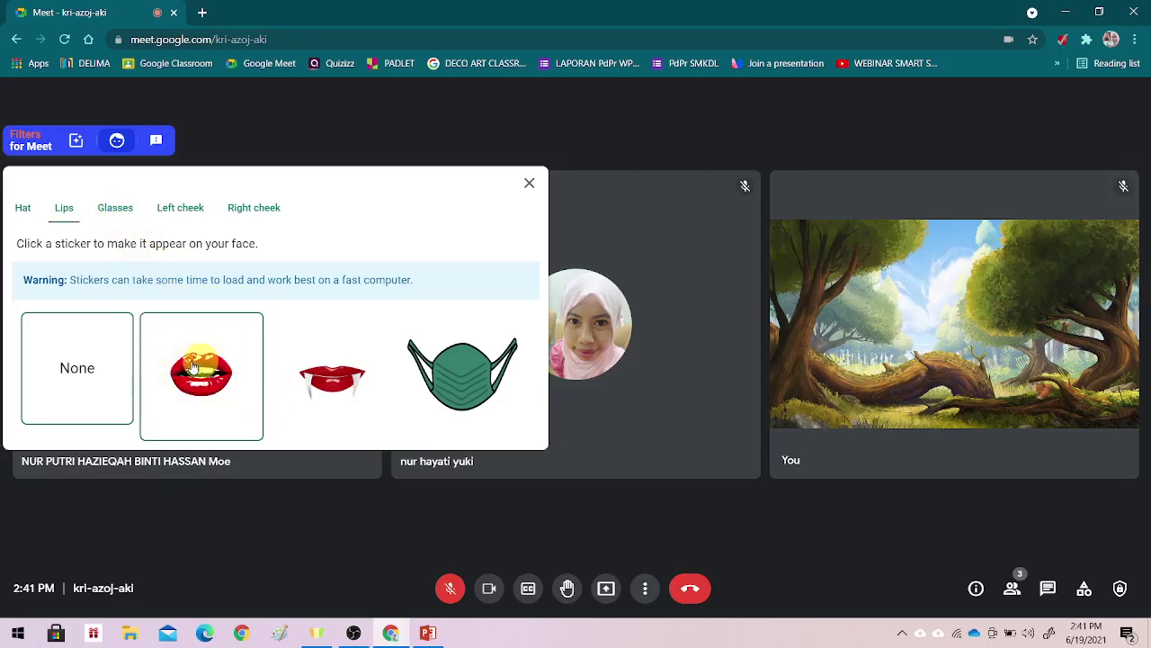
pyautogui.click(122, 209)
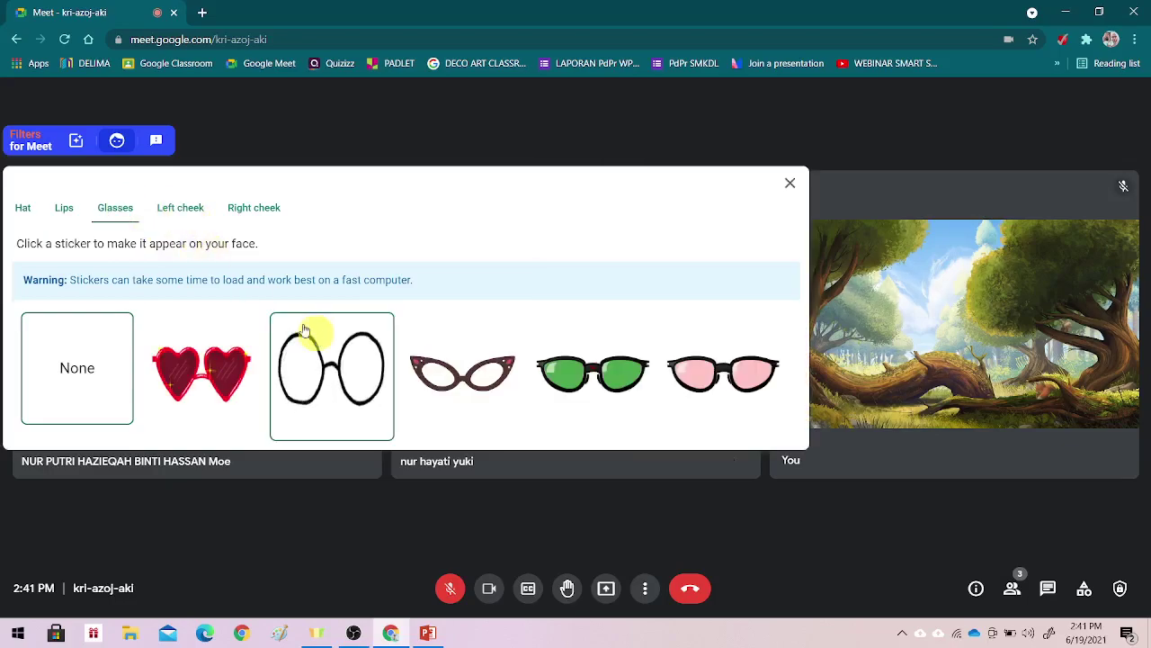
pyautogui.click(179, 207)
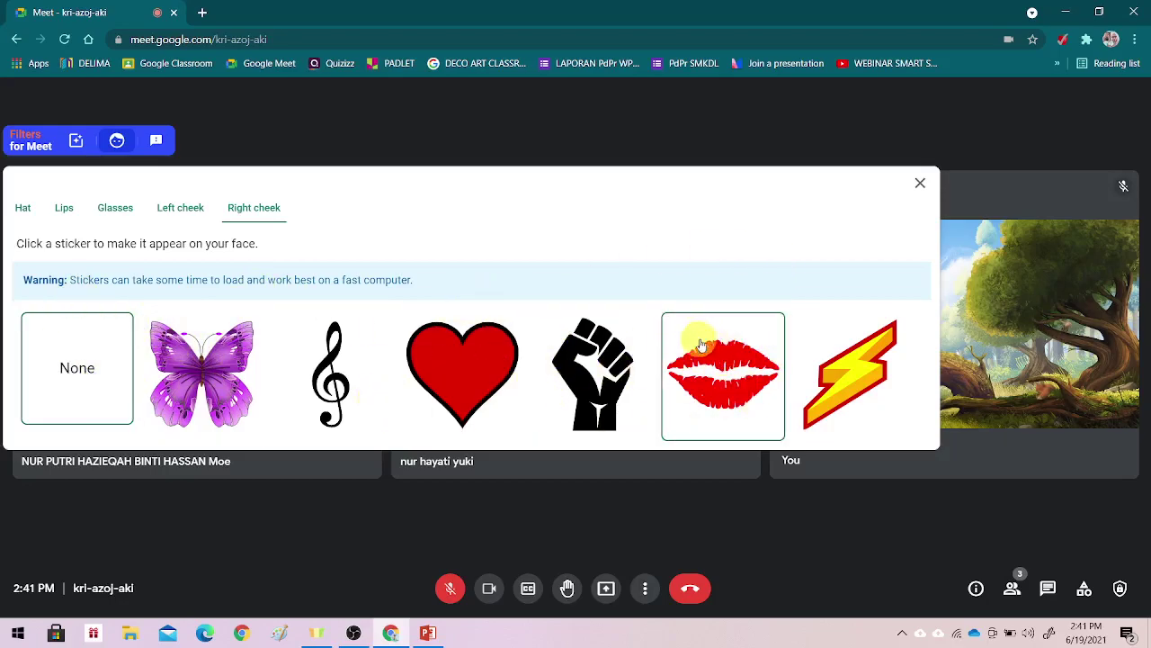
pyautogui.click(88, 381)
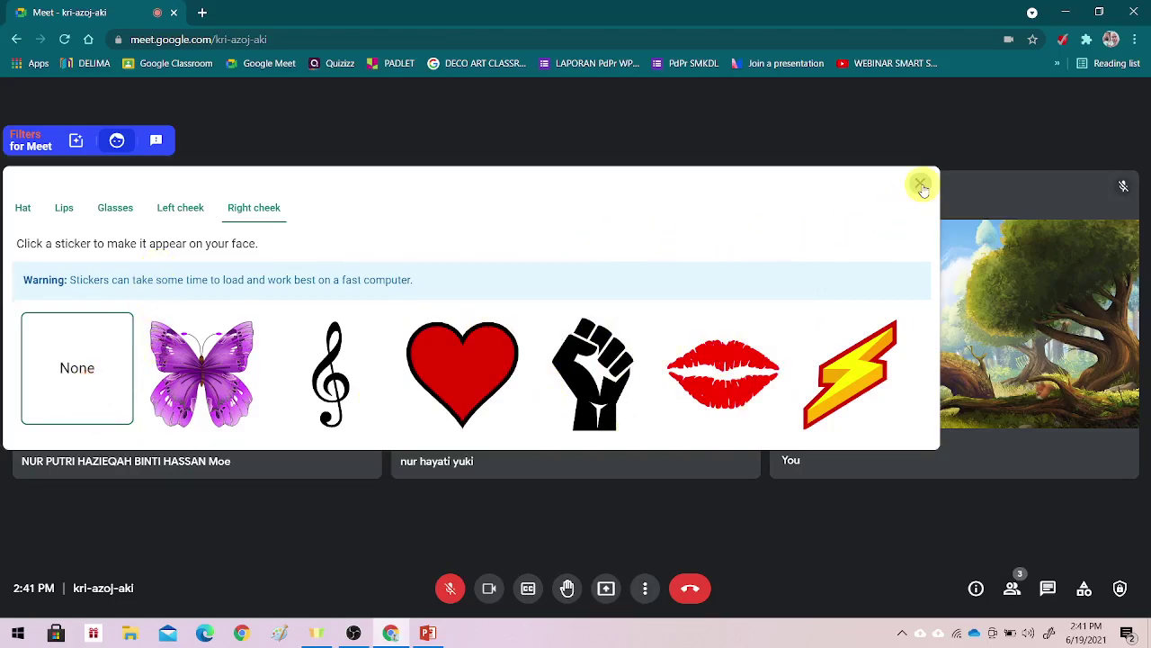
pyautogui.click(921, 184)
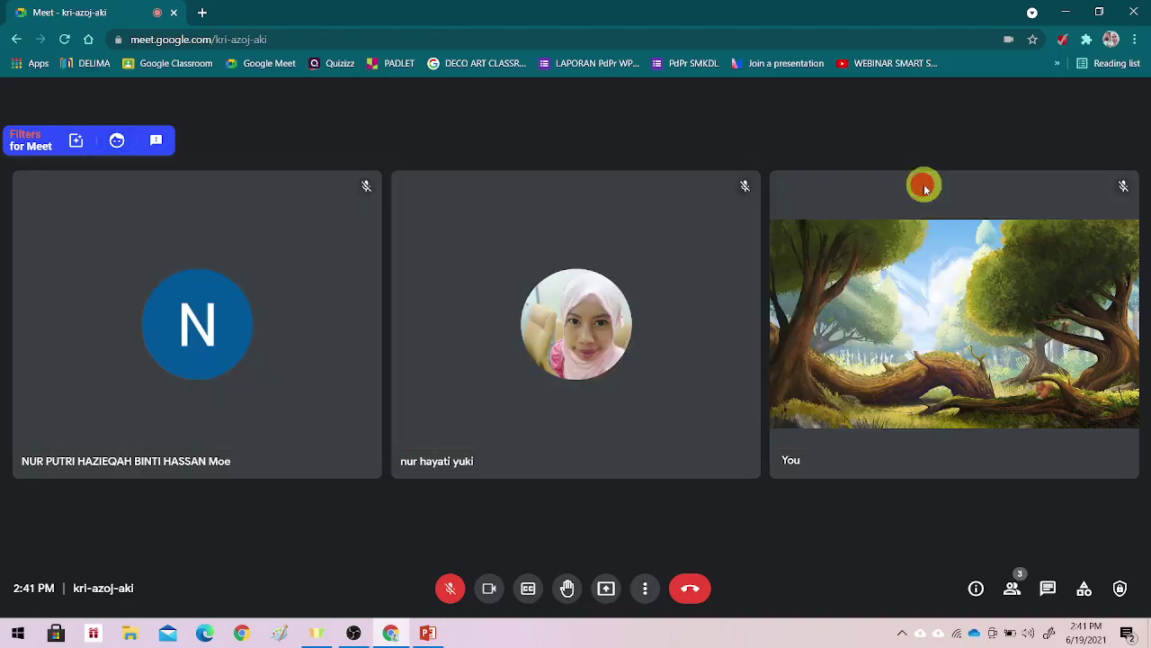
pyautogui.click(77, 141)
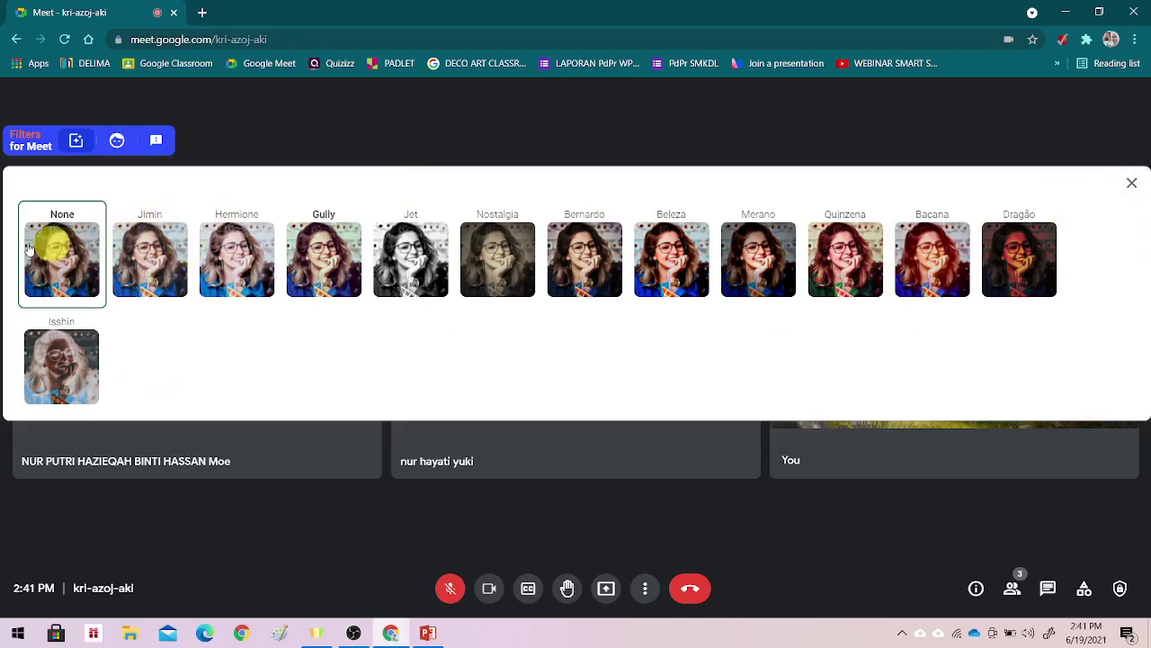
pyautogui.click(1133, 183)
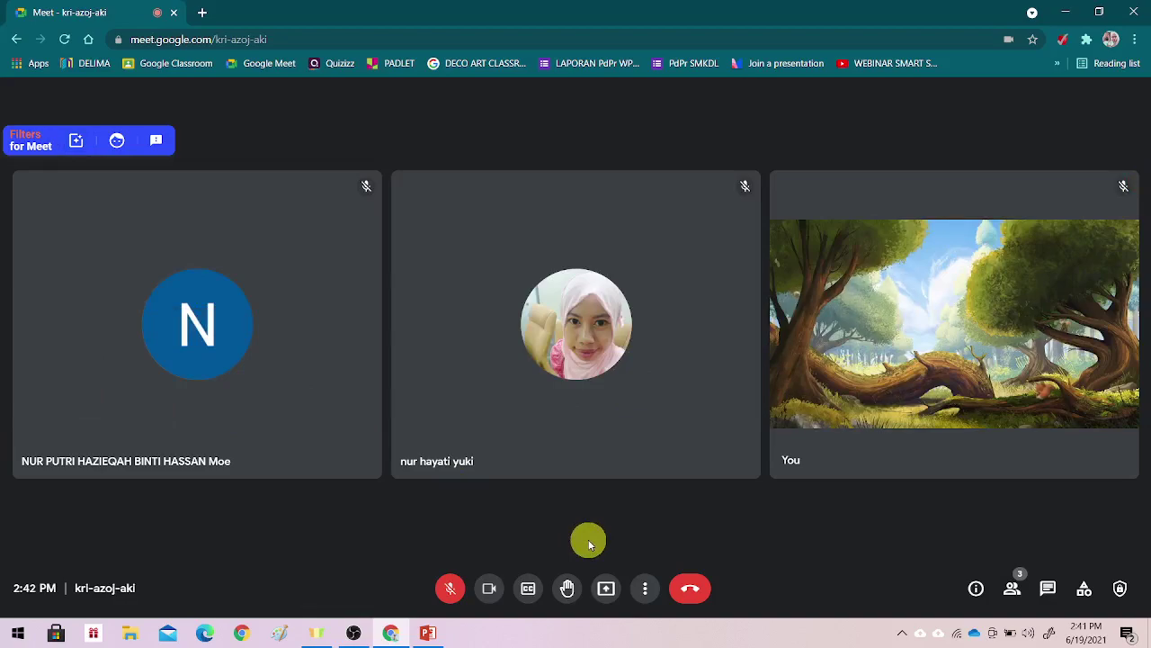
pyautogui.click(598, 600)
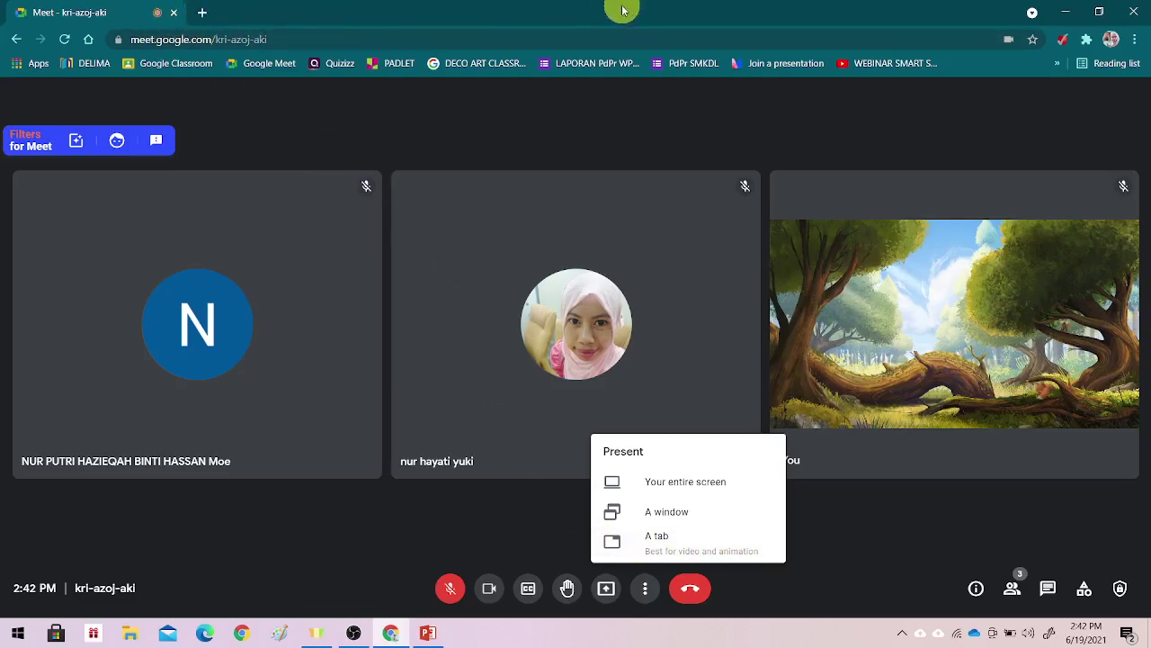
pyautogui.click(661, 543)
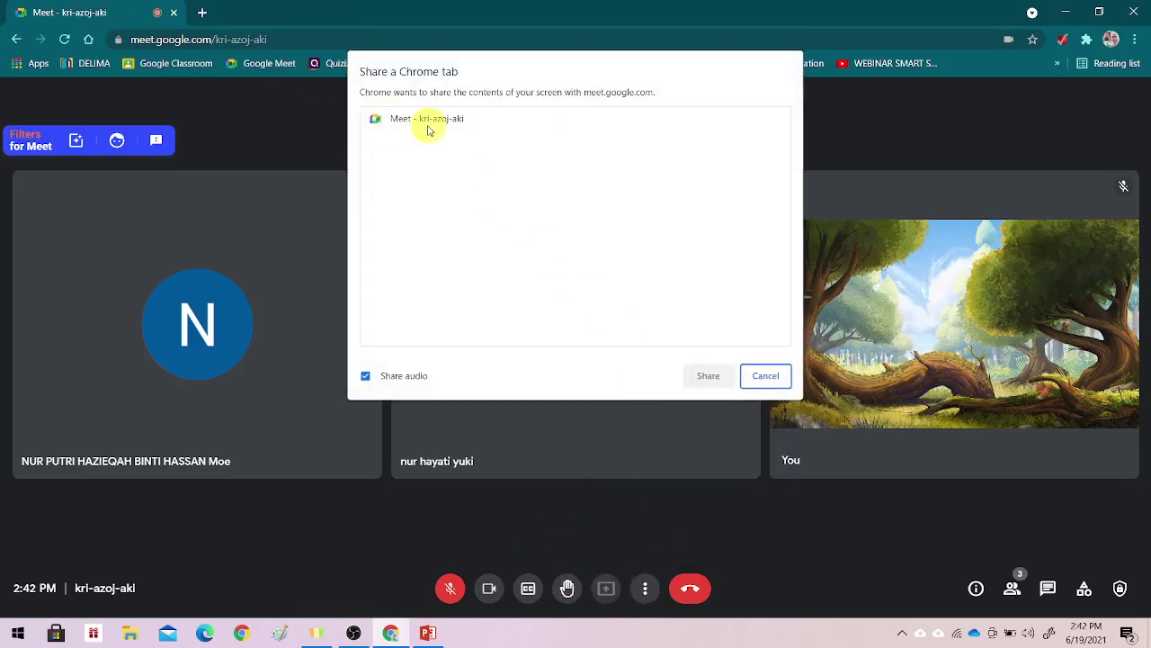
pyautogui.click(776, 376)
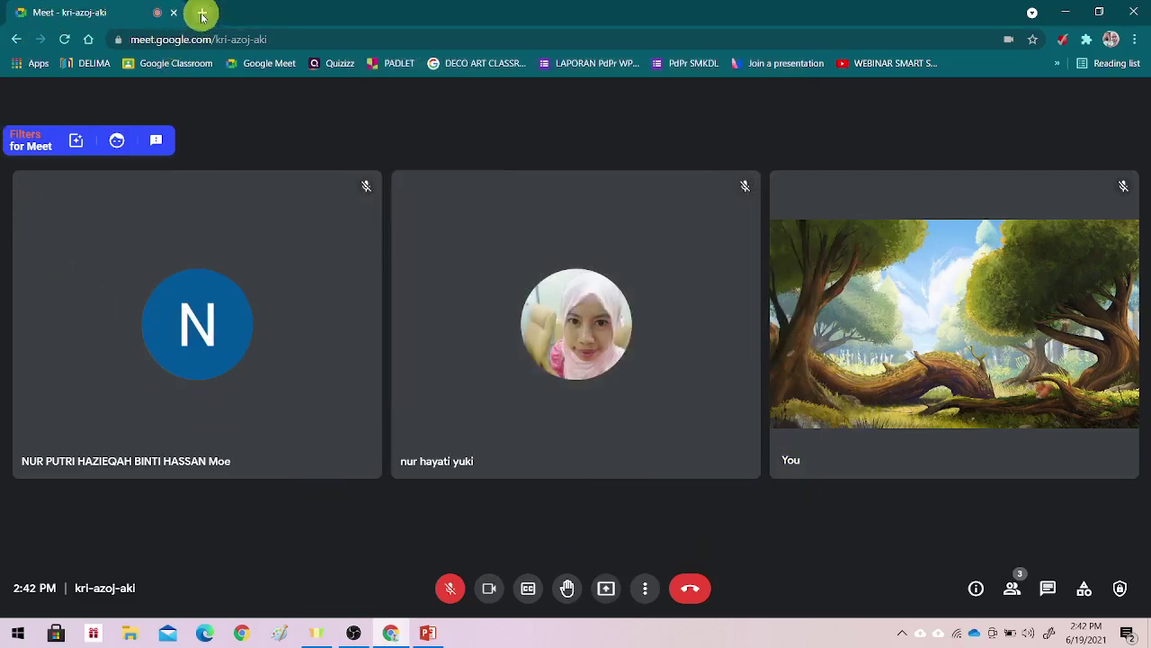
# - Open YouTube in a new tab, start the video "How To Draw Kitchen Set in One Point Perspective" and pause it after the ad
pyautogui.click(201, 14)
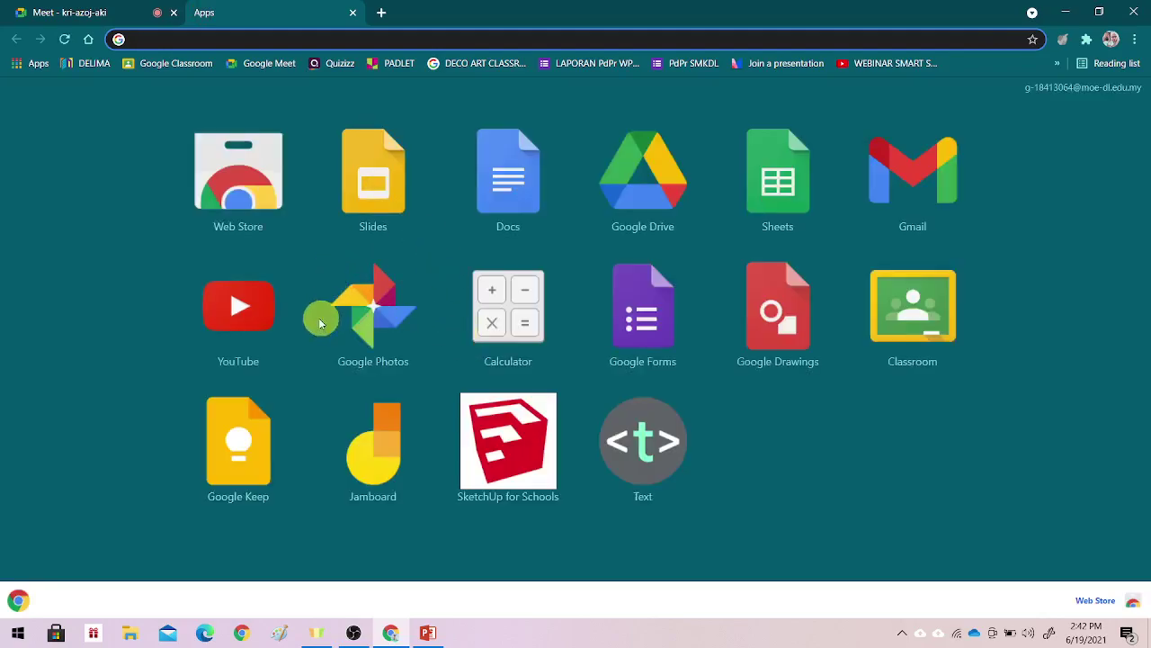
pyautogui.click(264, 314)
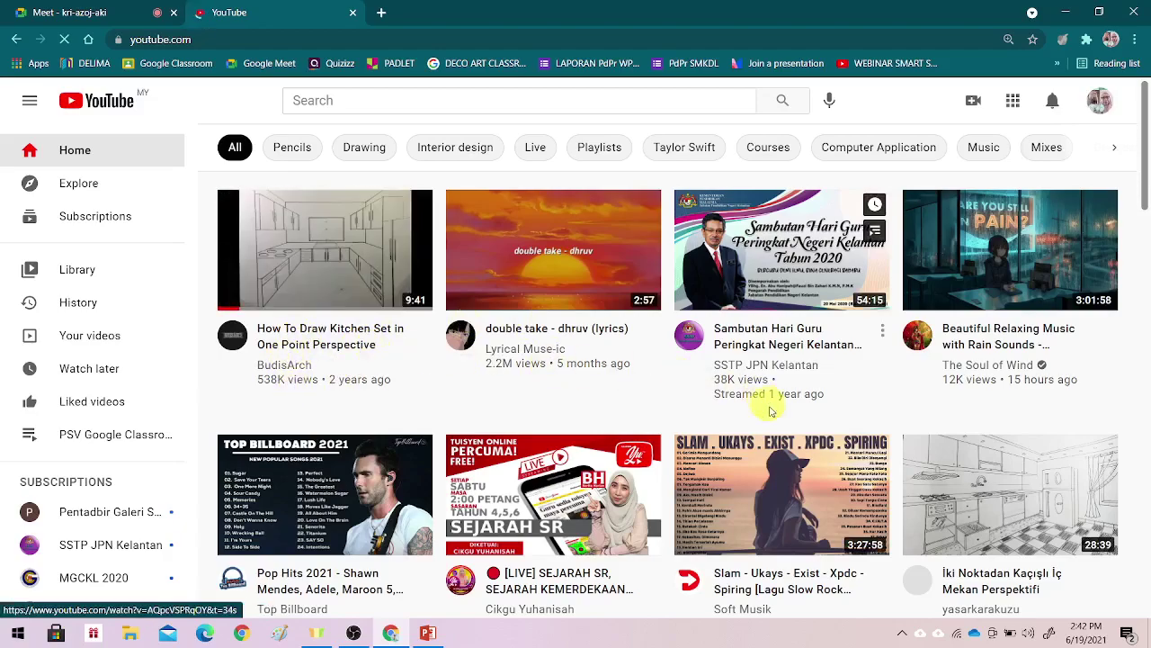
pyautogui.moveTo(342, 330)
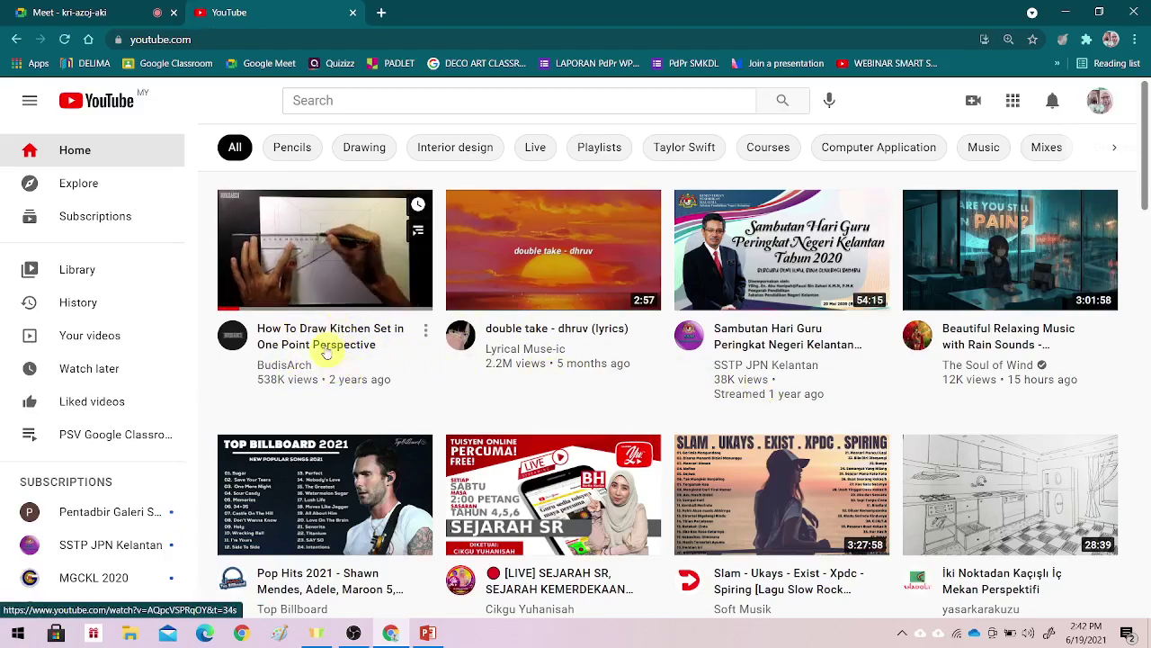
pyautogui.click(292, 327)
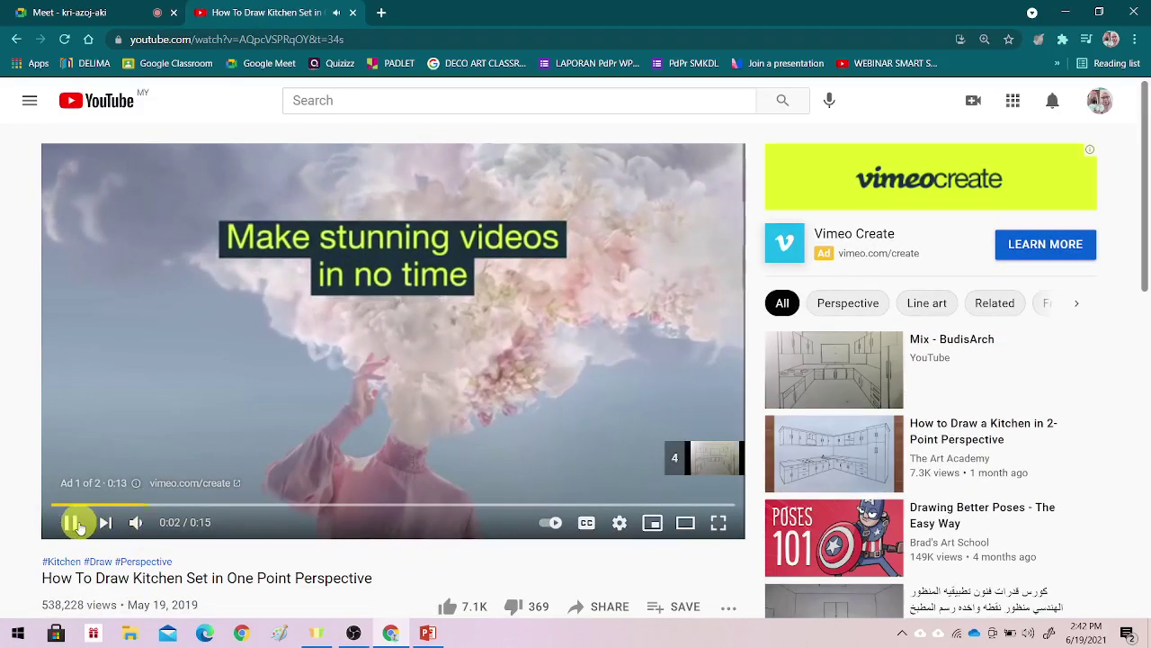
pyautogui.click(673, 461)
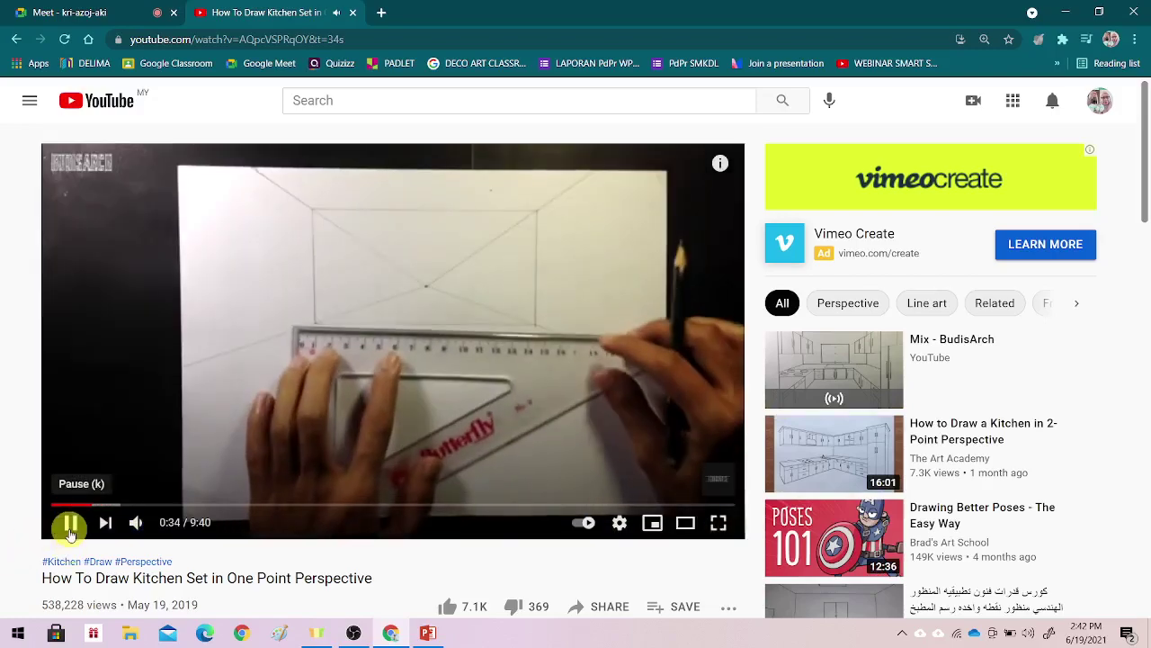
pyautogui.click(70, 522)
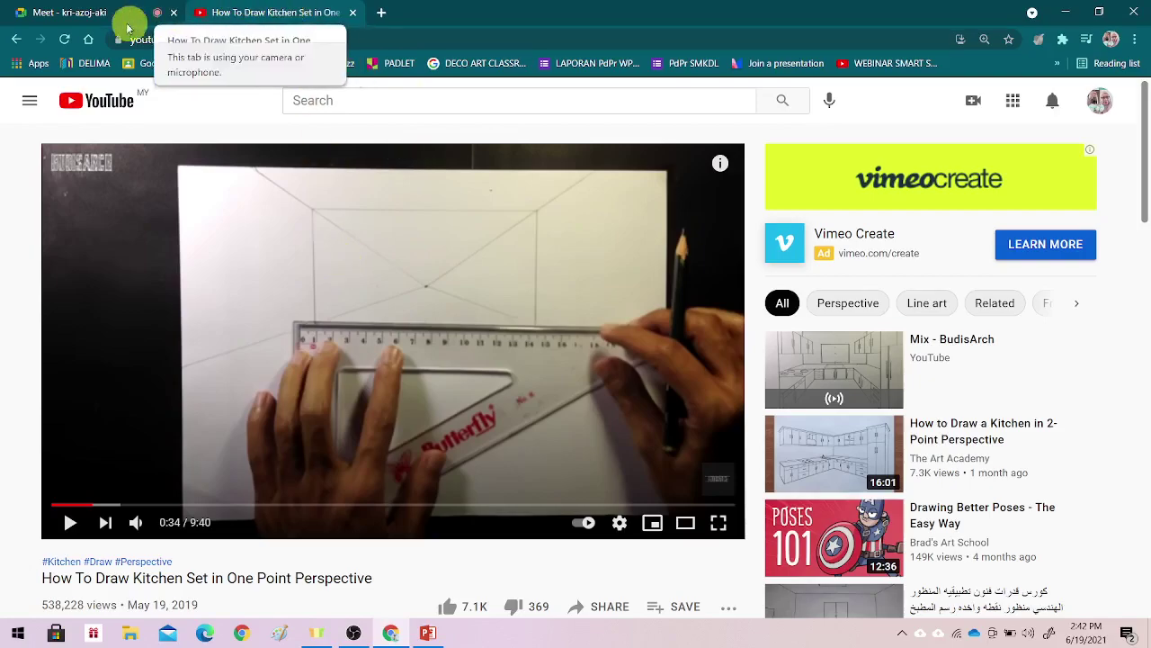
# - Present the "How To Draw Kitchen Set in One Point Perspective" YouTube tab in the Meet call with audio shared
pyautogui.click(83, 12)
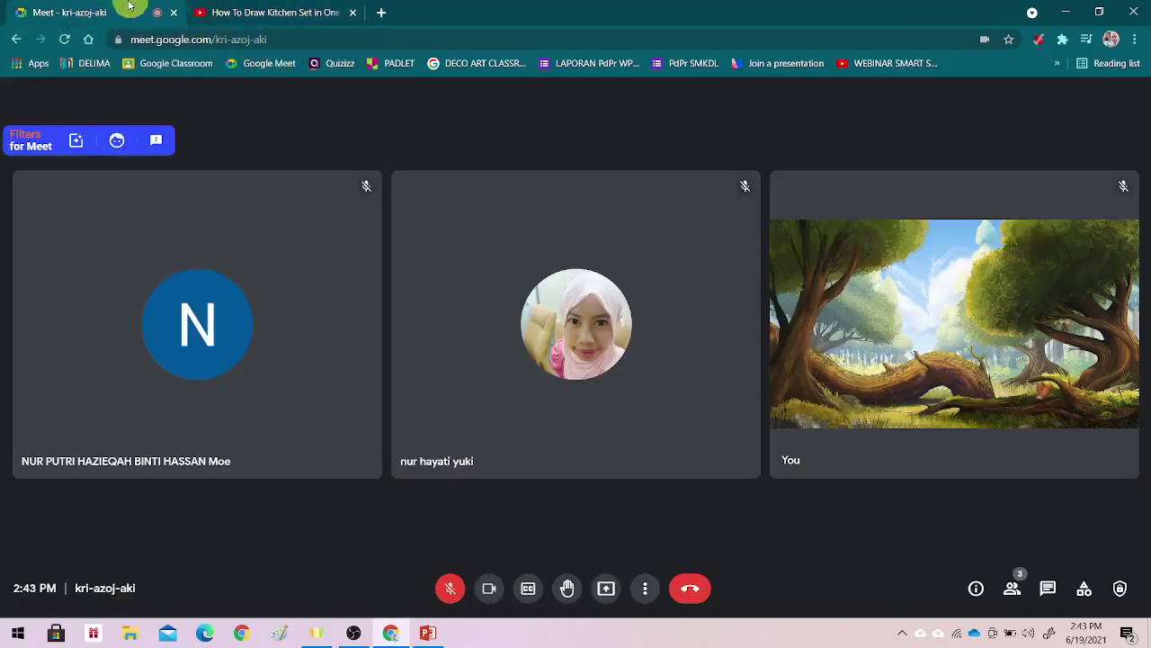
pyautogui.click(605, 590)
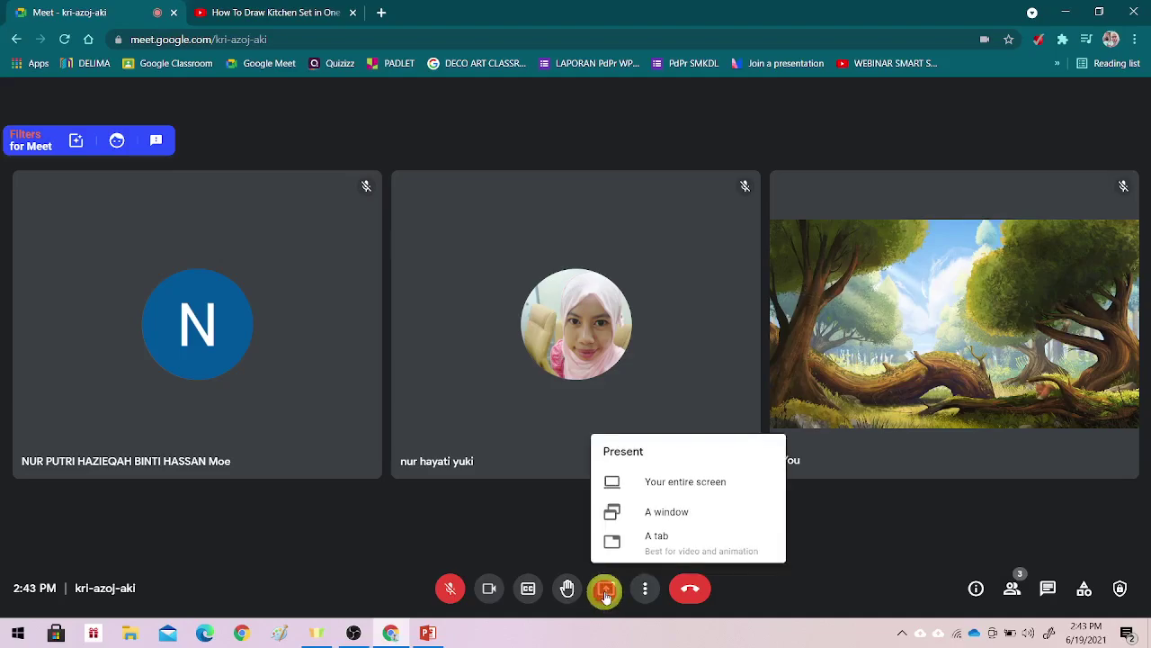
pyautogui.click(652, 540)
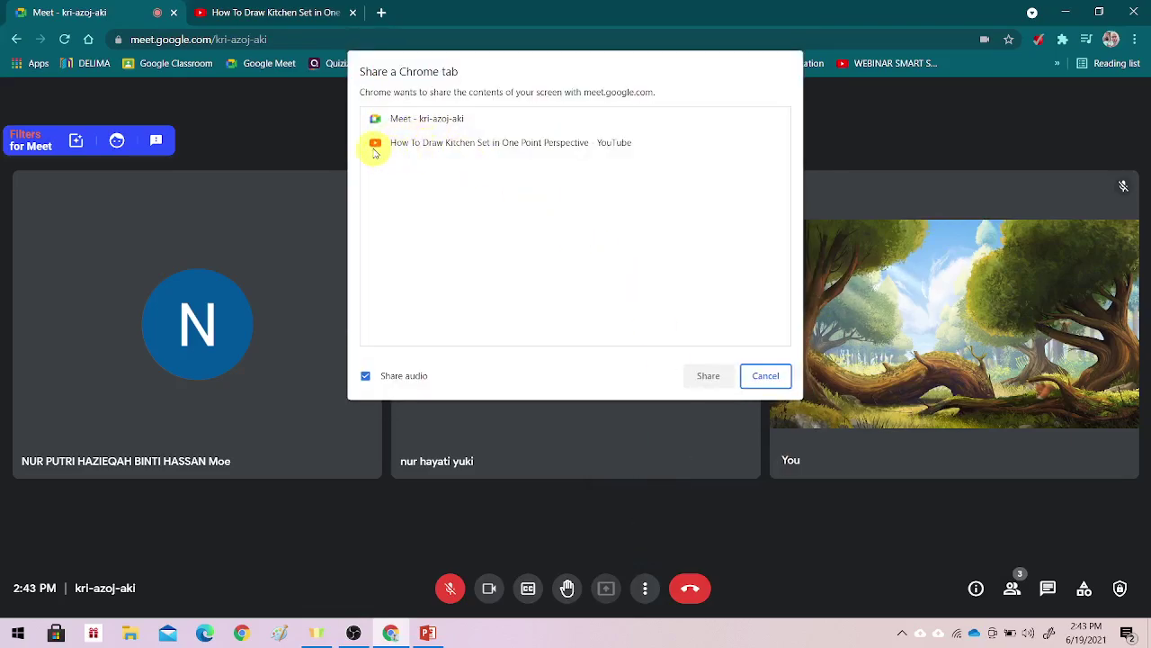
pyautogui.click(442, 144)
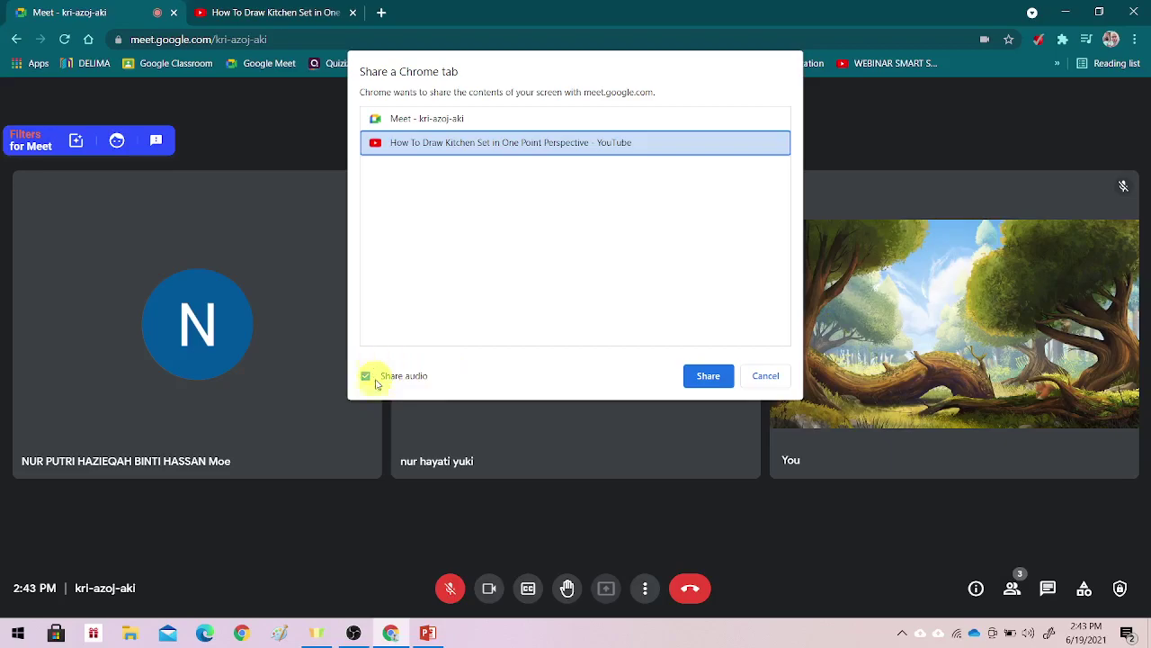
pyautogui.click(708, 375)
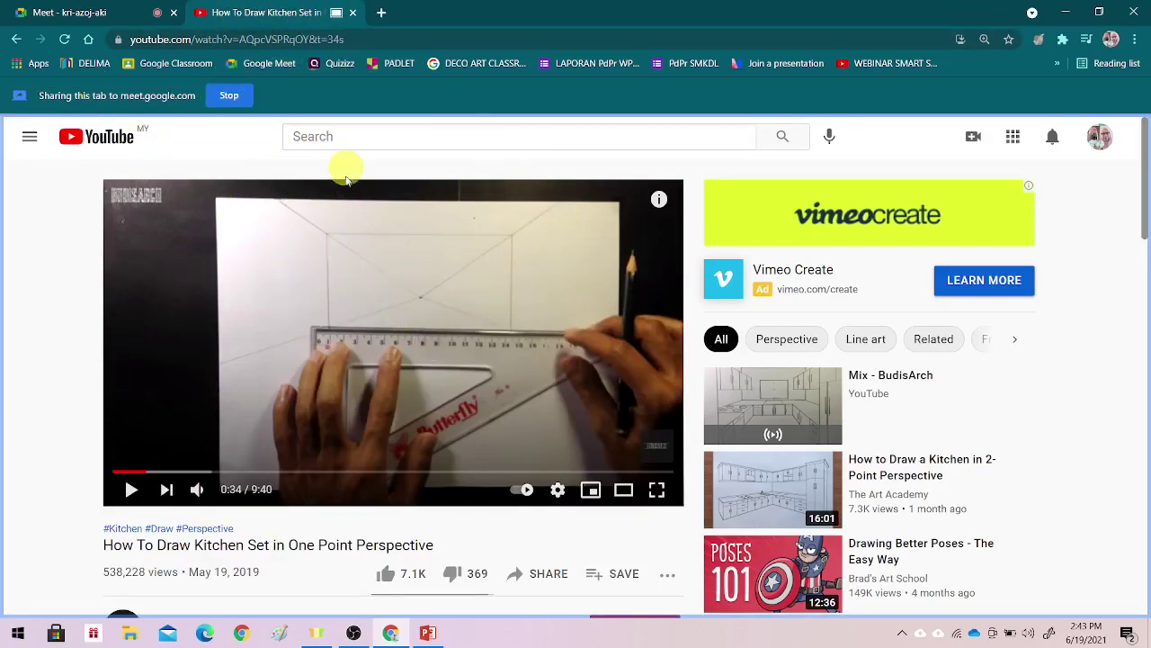
# - Check the presentation in the Meet call, and move the shared YouTube tab into a separate, non-maximized window
pyautogui.click(90, 13)
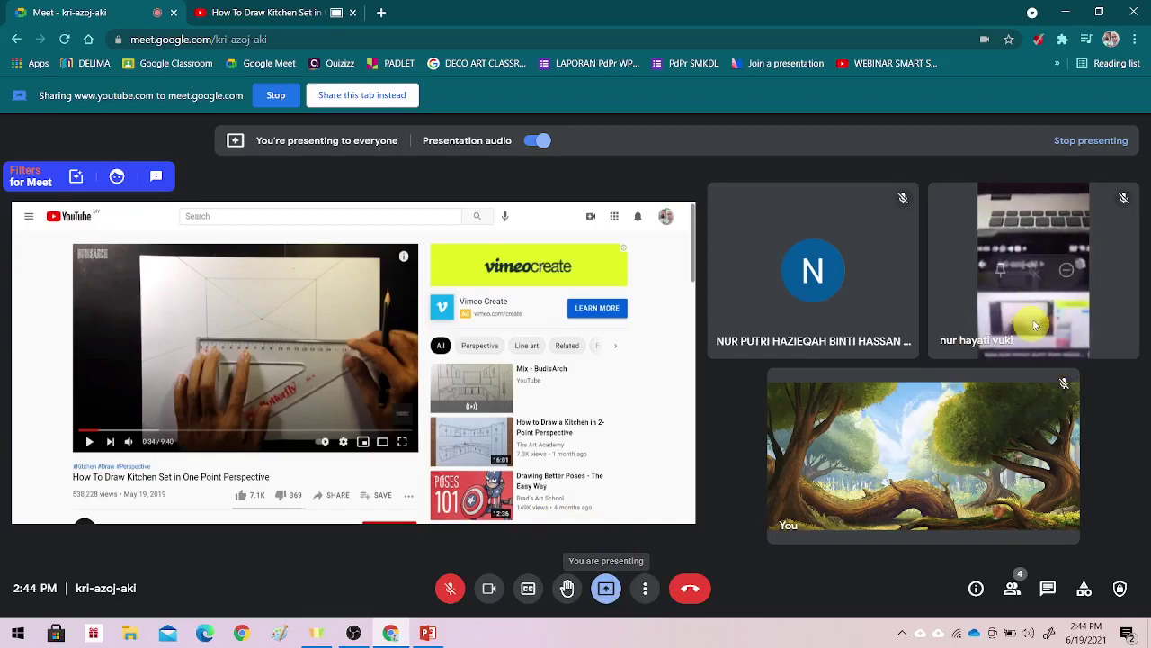
pyautogui.moveTo(1045, 286)
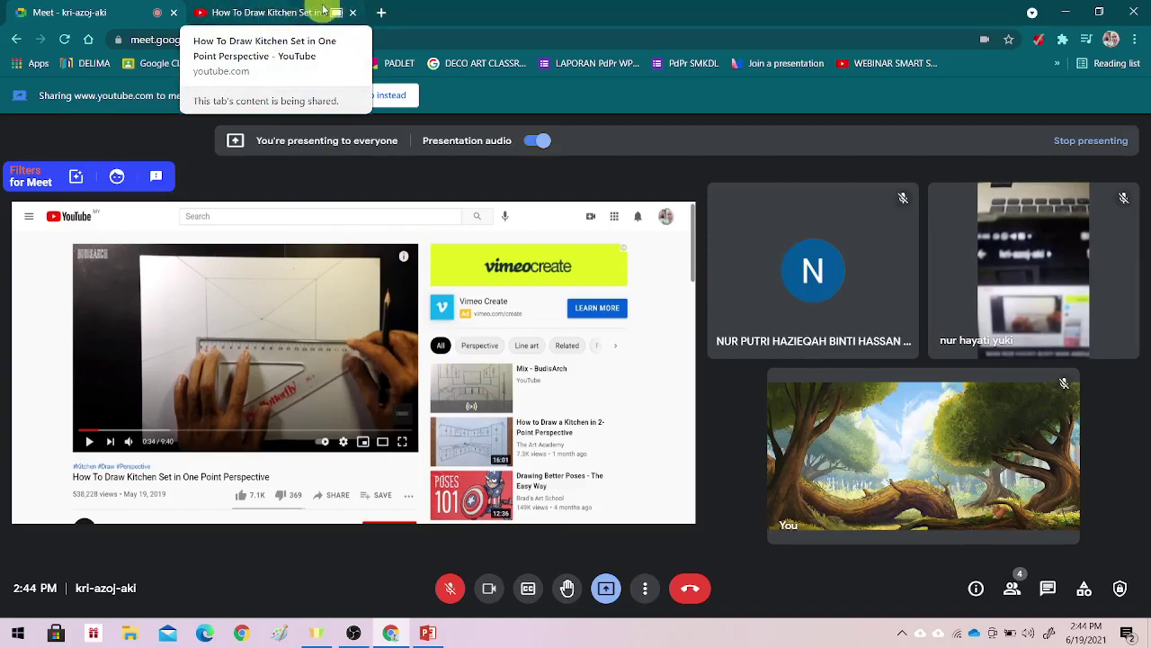
pyautogui.rightClick(260, 18)
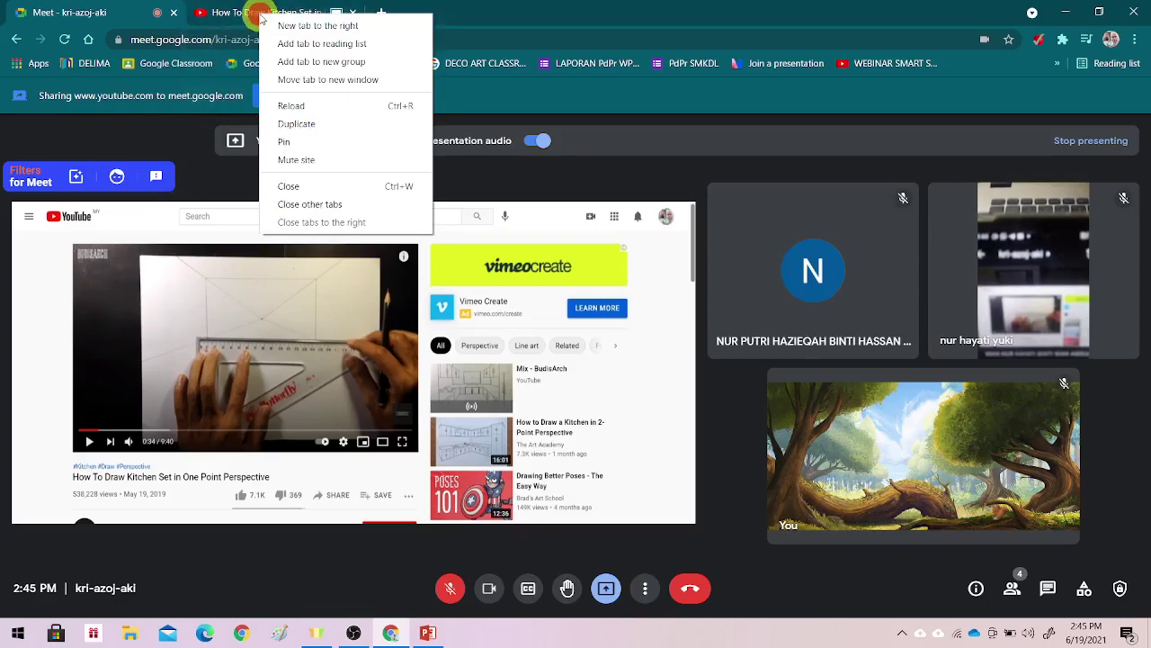
pyautogui.click(309, 81)
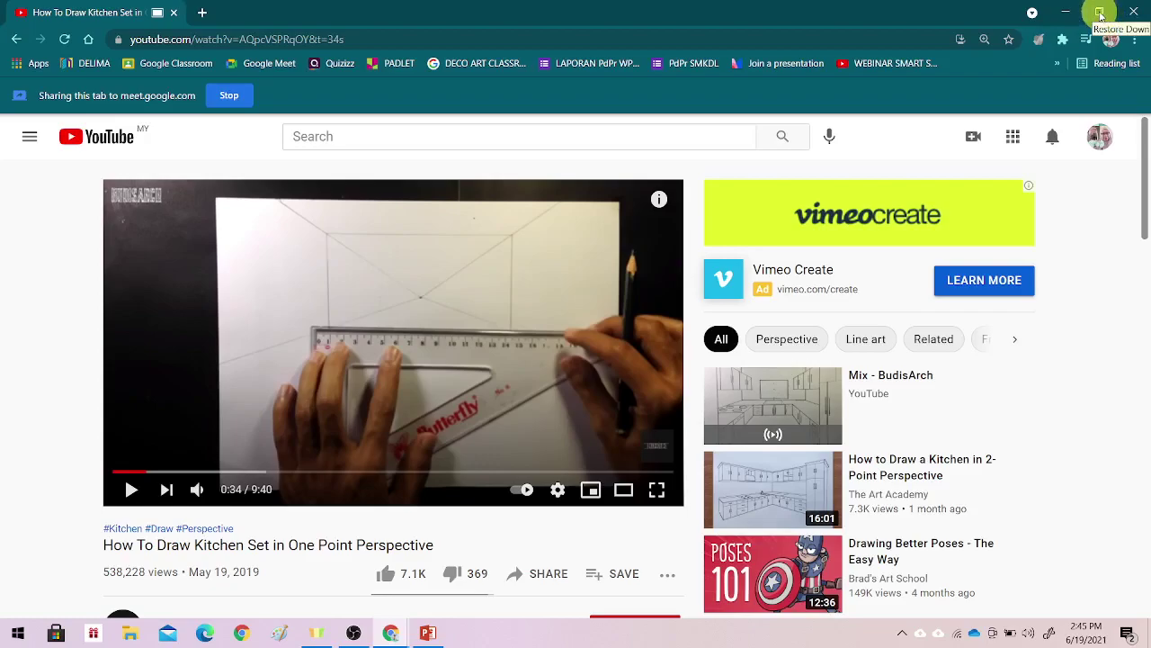
pyautogui.click(1099, 13)
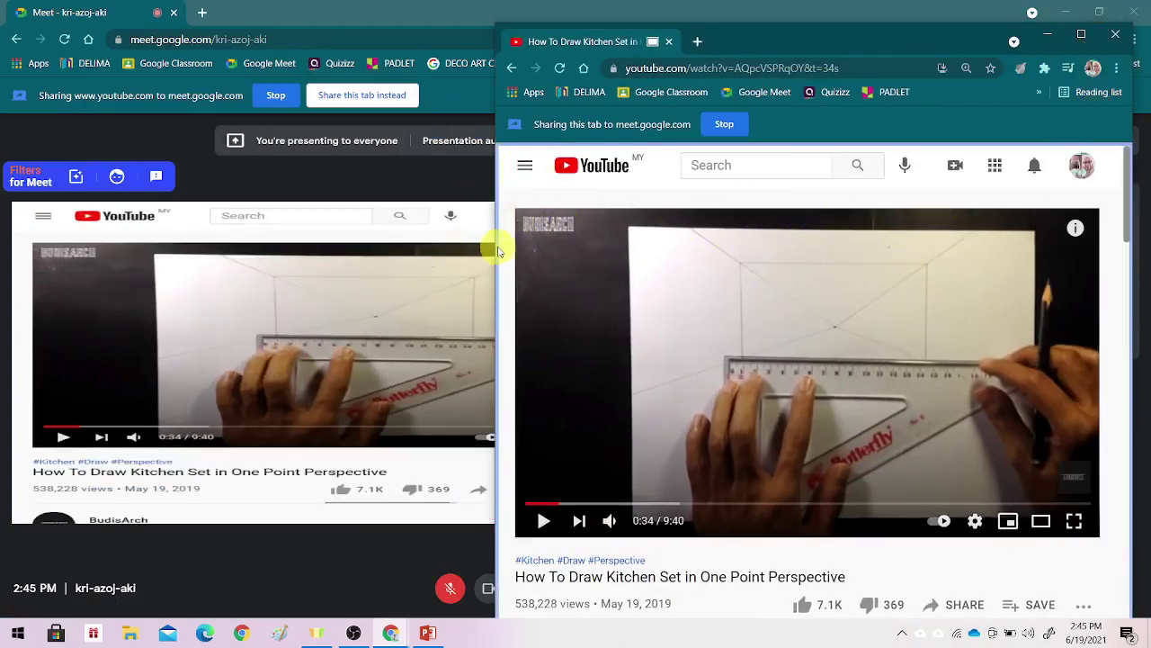
# - Reposition and widen the YouTube window over the meeting, leaving part of the participant tiles uncovered
pyautogui.moveTo(494, 242); pyautogui.dragTo(534, 251)
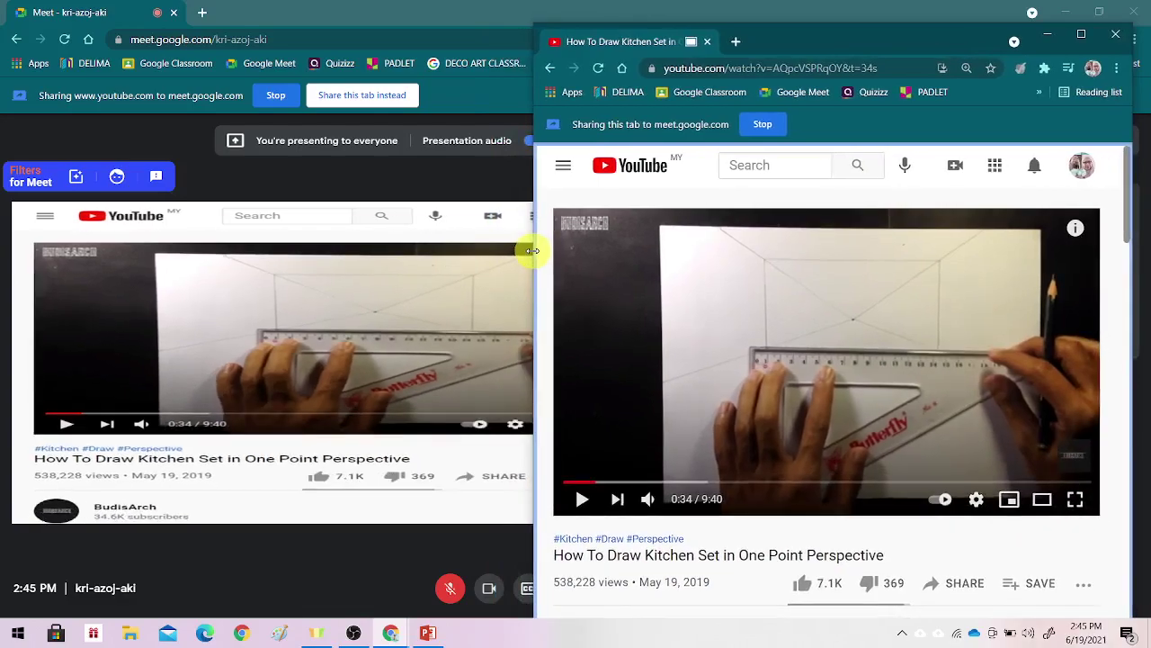
pyautogui.moveTo(928, 34); pyautogui.dragTo(533, 52)
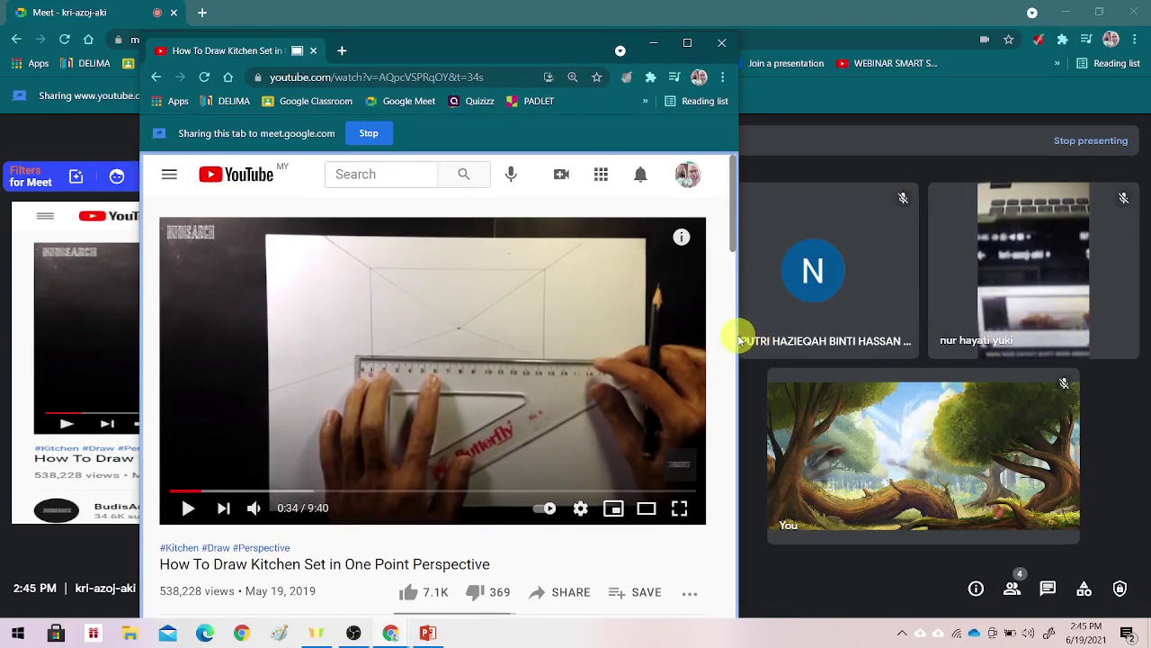
pyautogui.moveTo(741, 339); pyautogui.dragTo(958, 350)
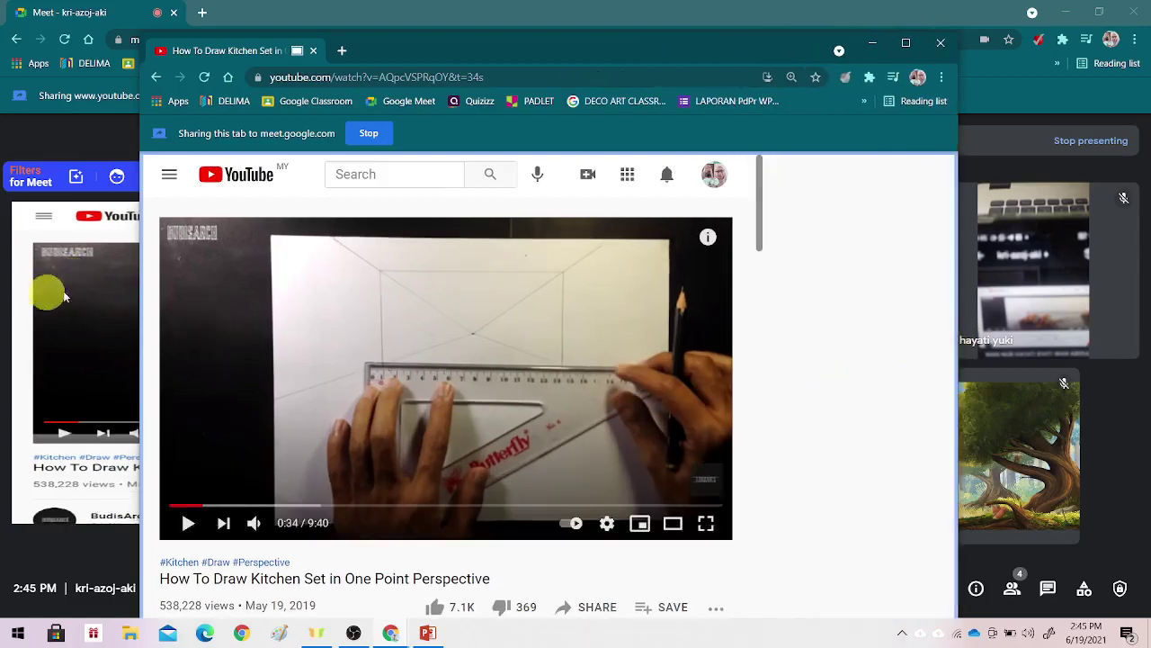
pyautogui.moveTo(142, 295); pyautogui.dragTo(34, 275)
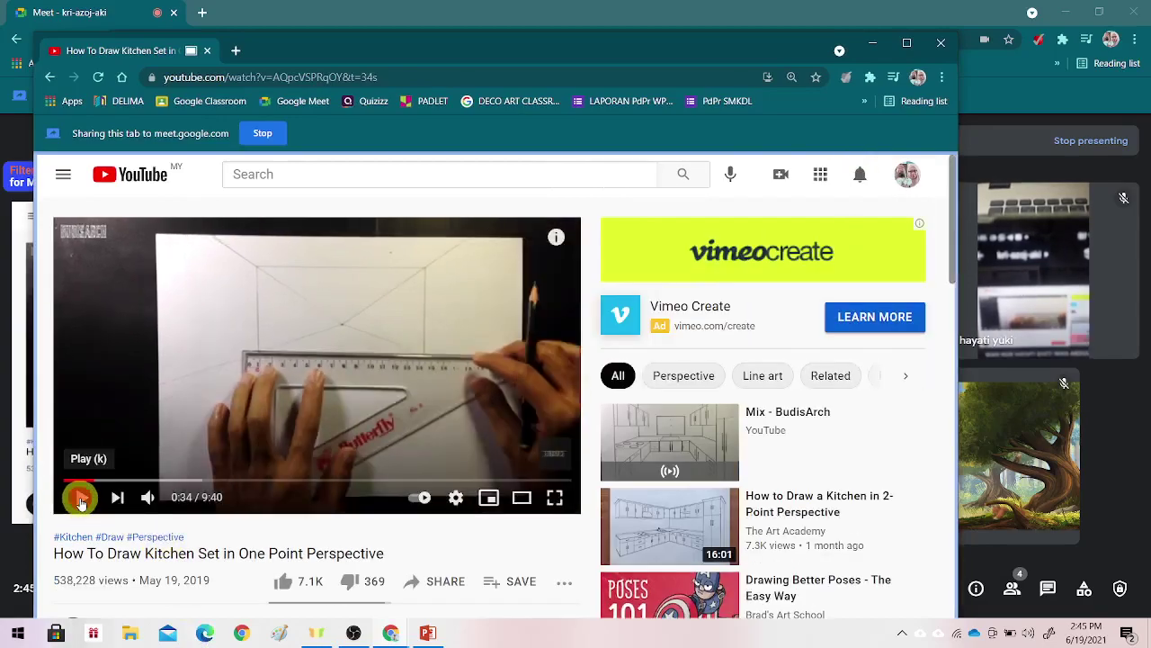
# - Play the shared video and shift the YouTube window to the screen edge, widening it slightly beside the participant tiles
pyautogui.click(81, 501)
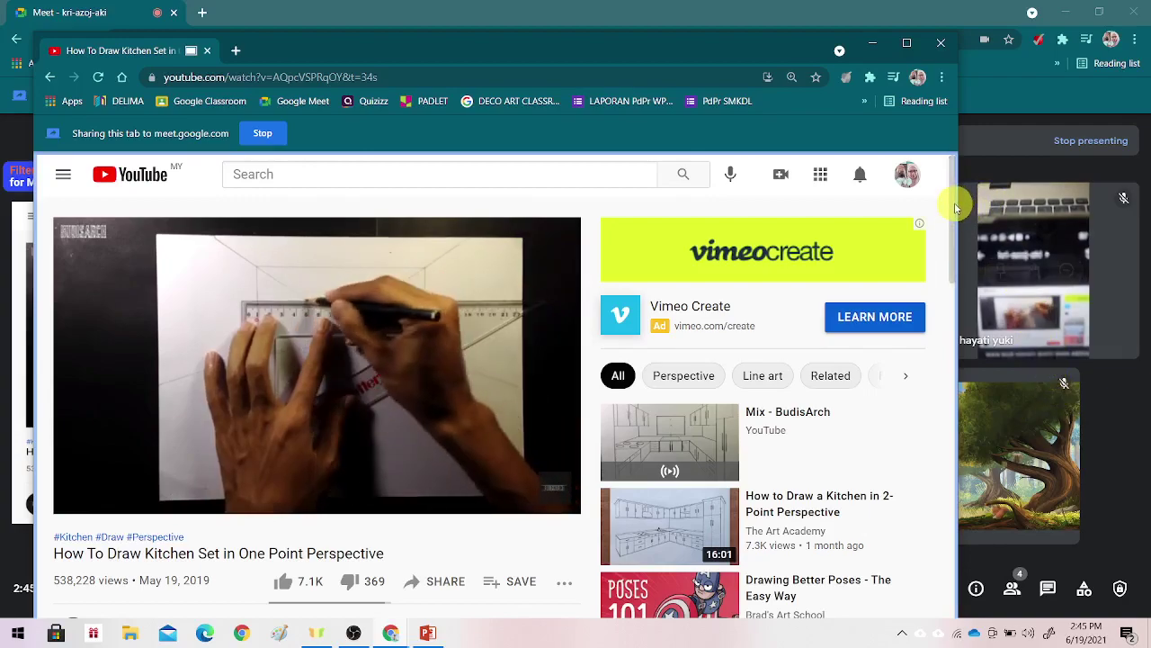
pyautogui.moveTo(747, 60); pyautogui.dragTo(710, 38)
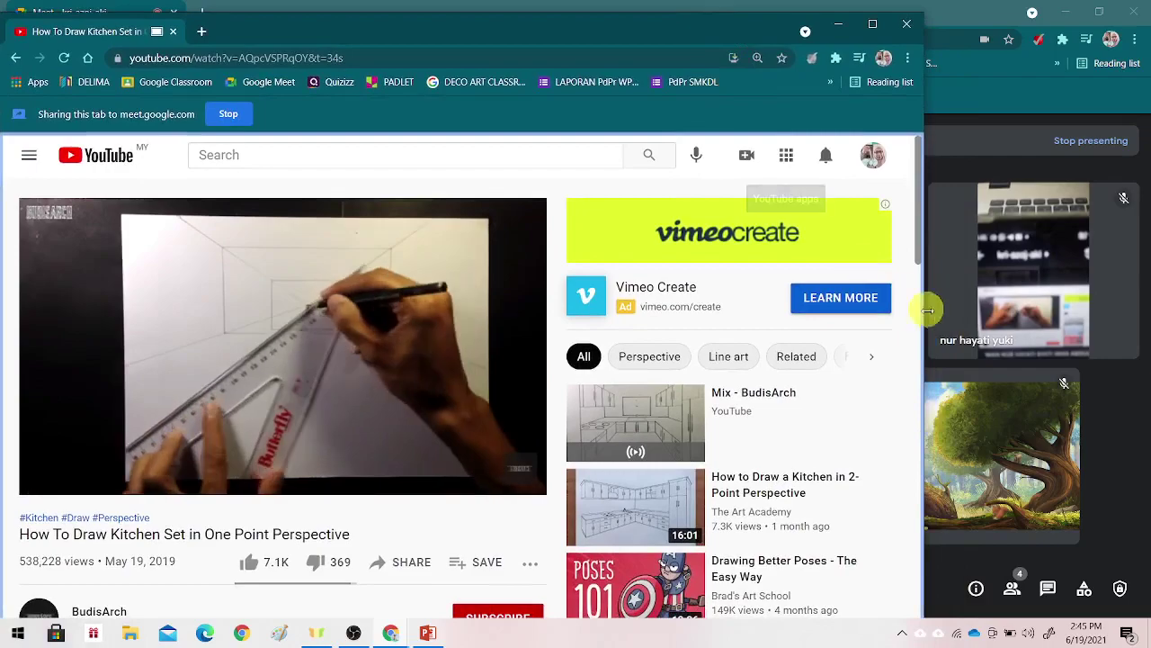
pyautogui.moveTo(924, 323); pyautogui.dragTo(964, 331)
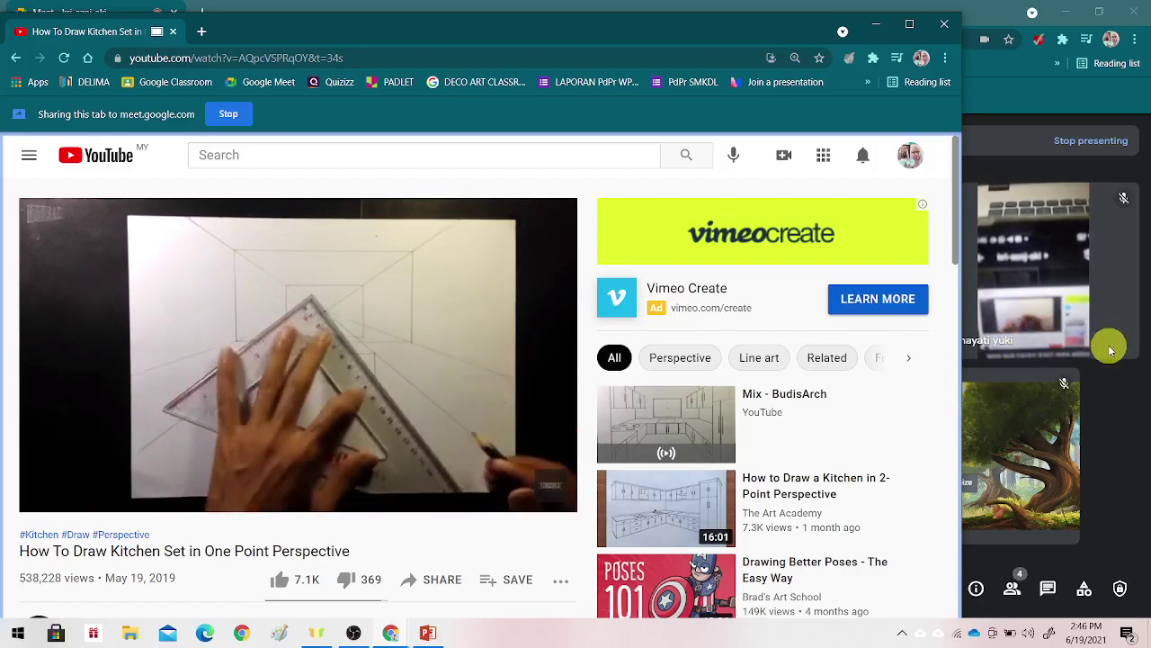
pyautogui.moveTo(548, 509)
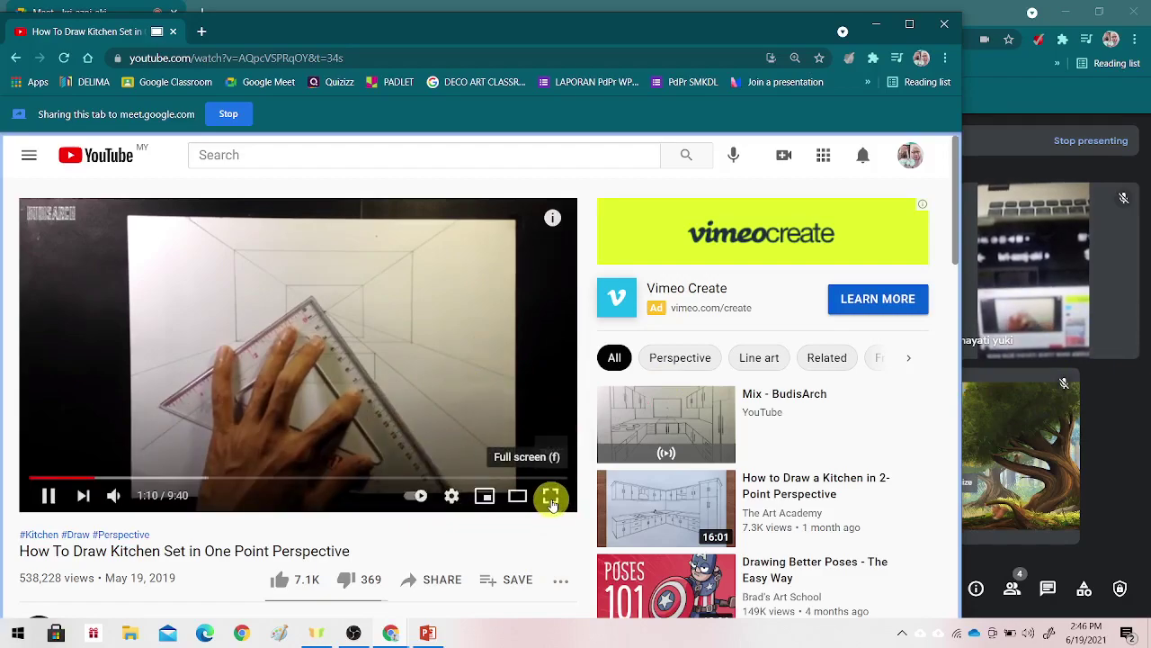
# - Enlarge the shared kitchen drawing video to fill the YouTube window's width, and pause its playback
pyautogui.click(552, 500)
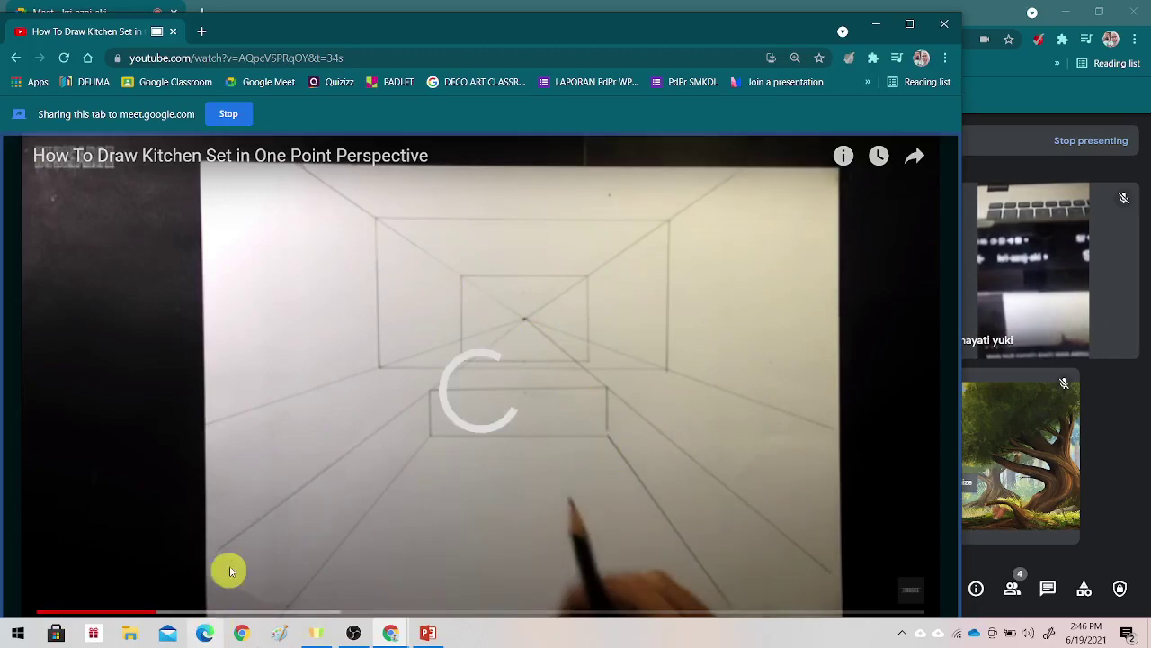
pyautogui.press('Escape')
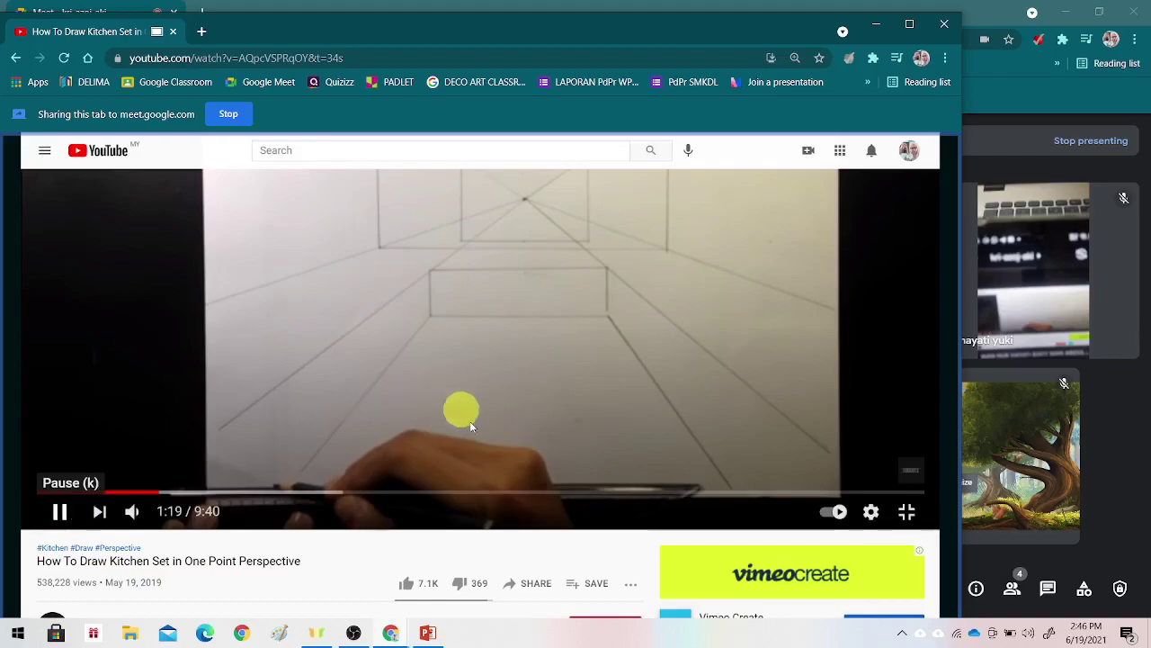
pyautogui.scroll(1, 471, 425)
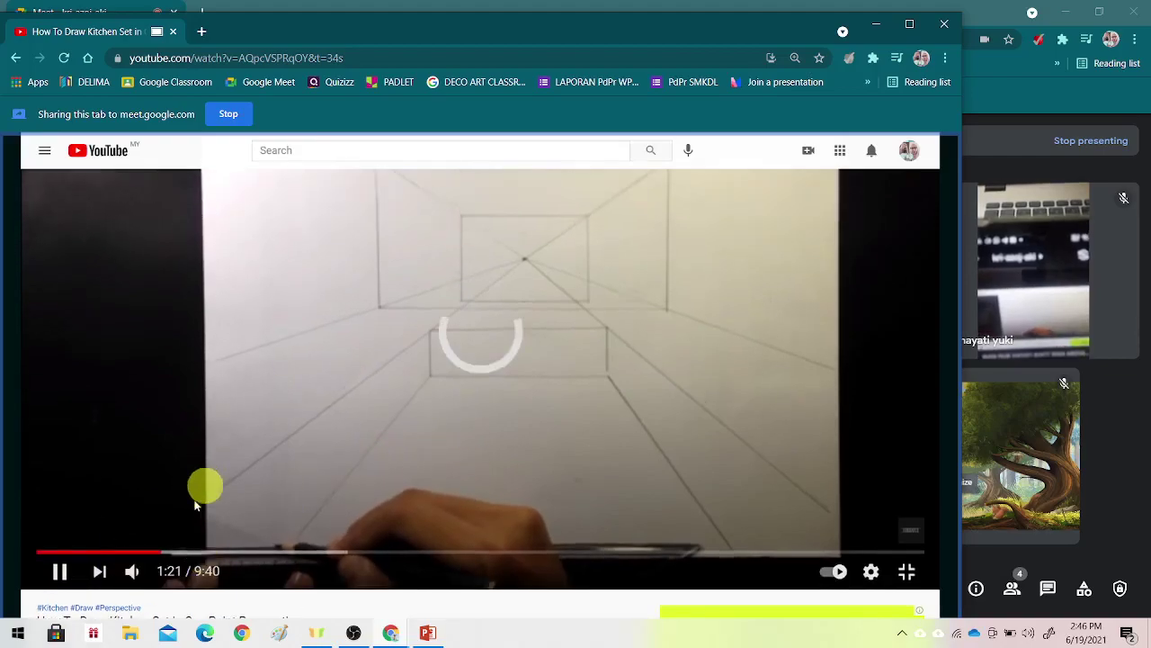
pyautogui.scroll(-1, 206, 484)
pyautogui.click(61, 513)
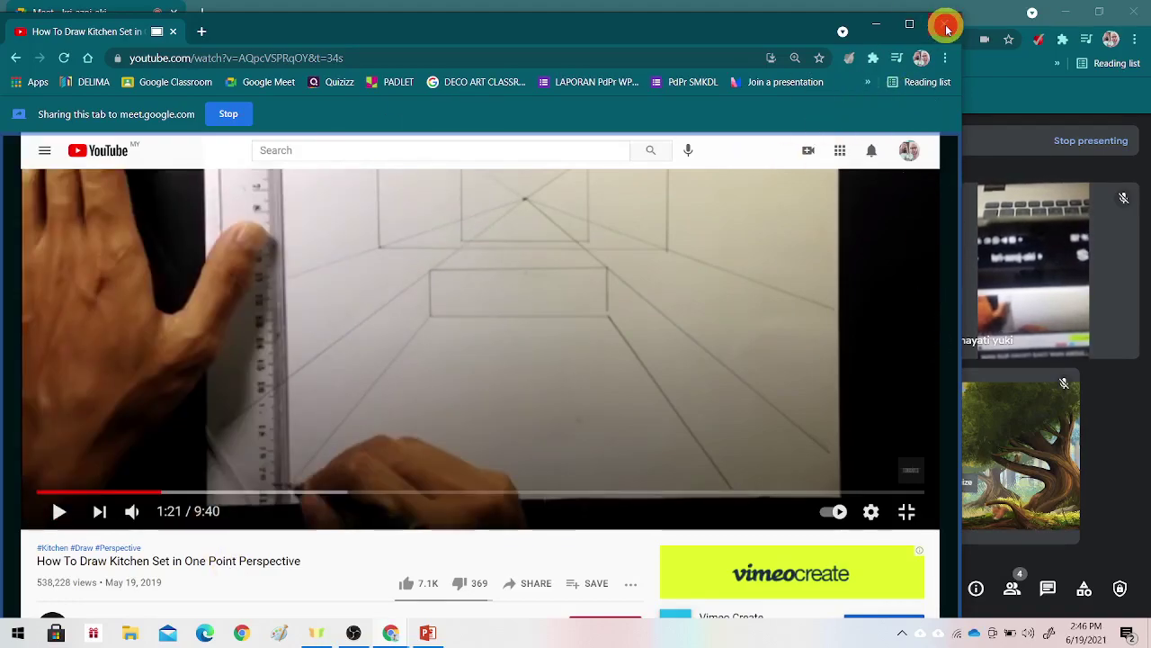
# - Close the separate YouTube window and stop presenting in the Meet call
pyautogui.click(947, 30)
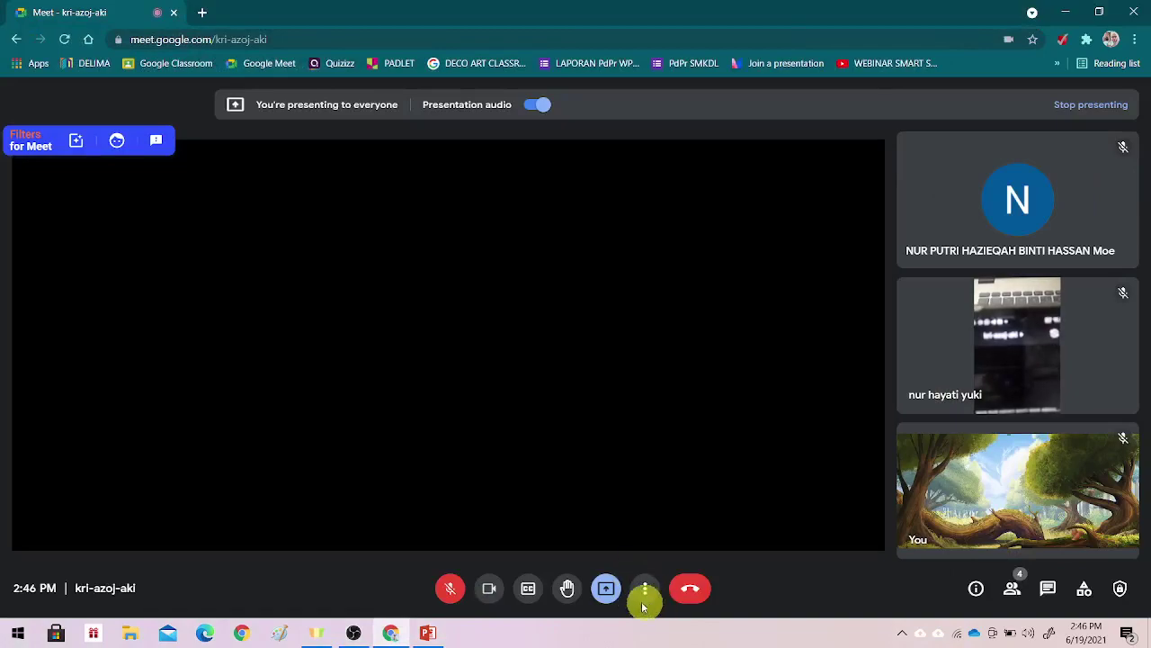
pyautogui.click(606, 592)
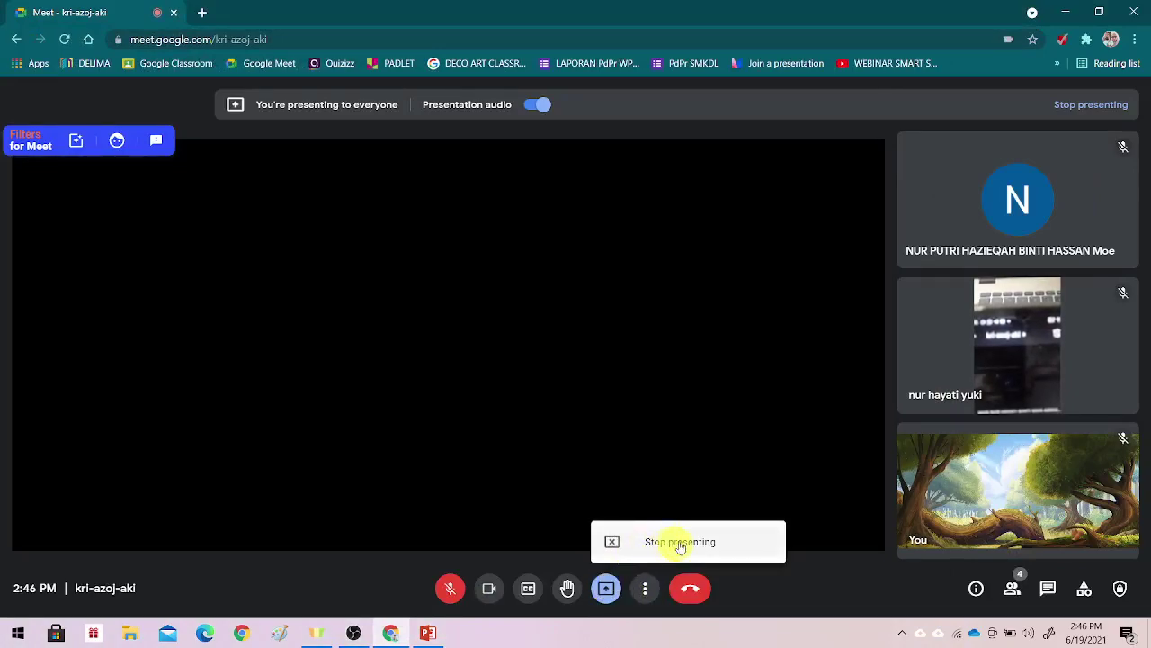
pyautogui.click(1089, 104)
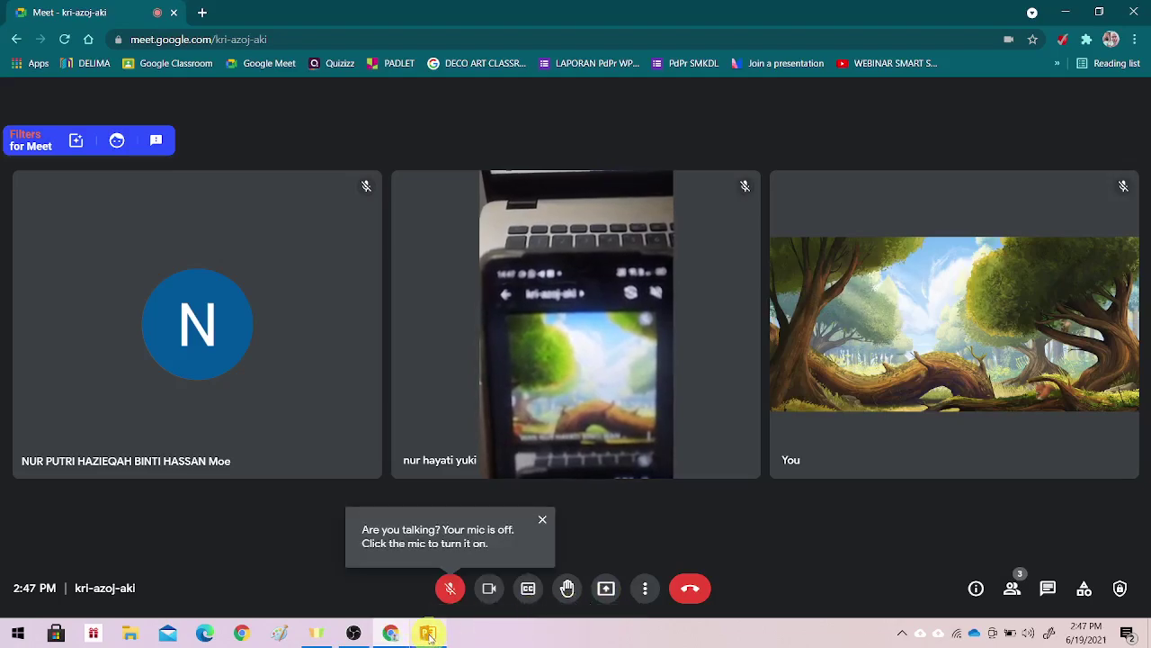
# - Try to find the minimized SENI BATIK TING 5 2021 P3 PowerPoint among the shareable windows, and cancel the share
pyautogui.click(609, 590)
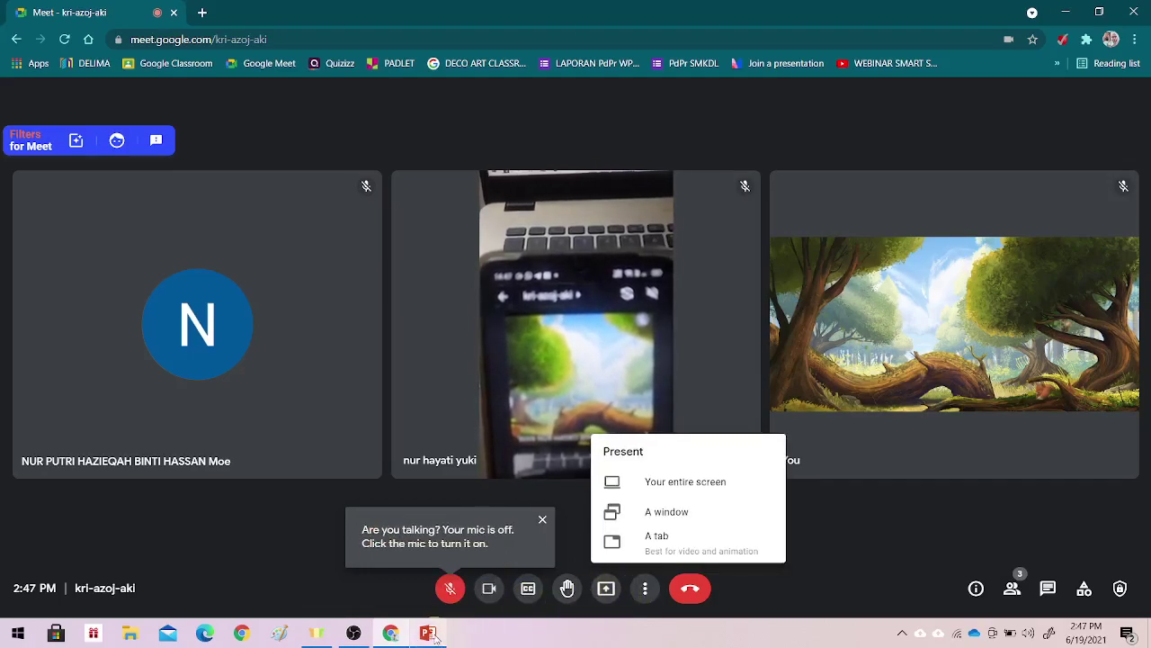
pyautogui.click(447, 591)
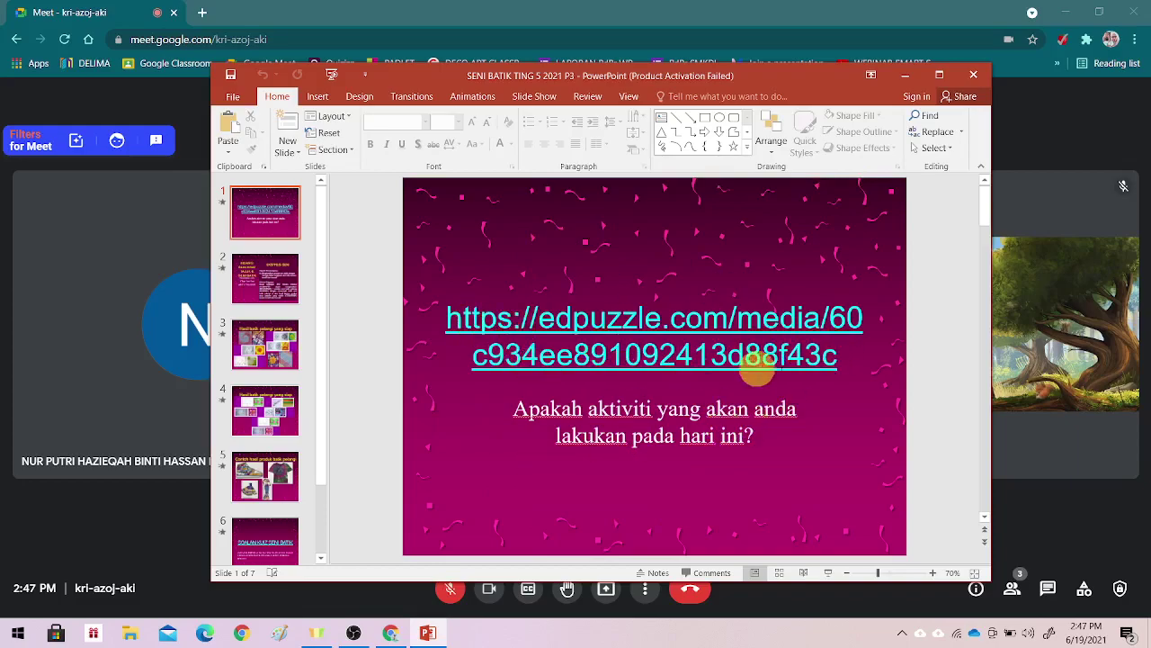
pyautogui.click(270, 292)
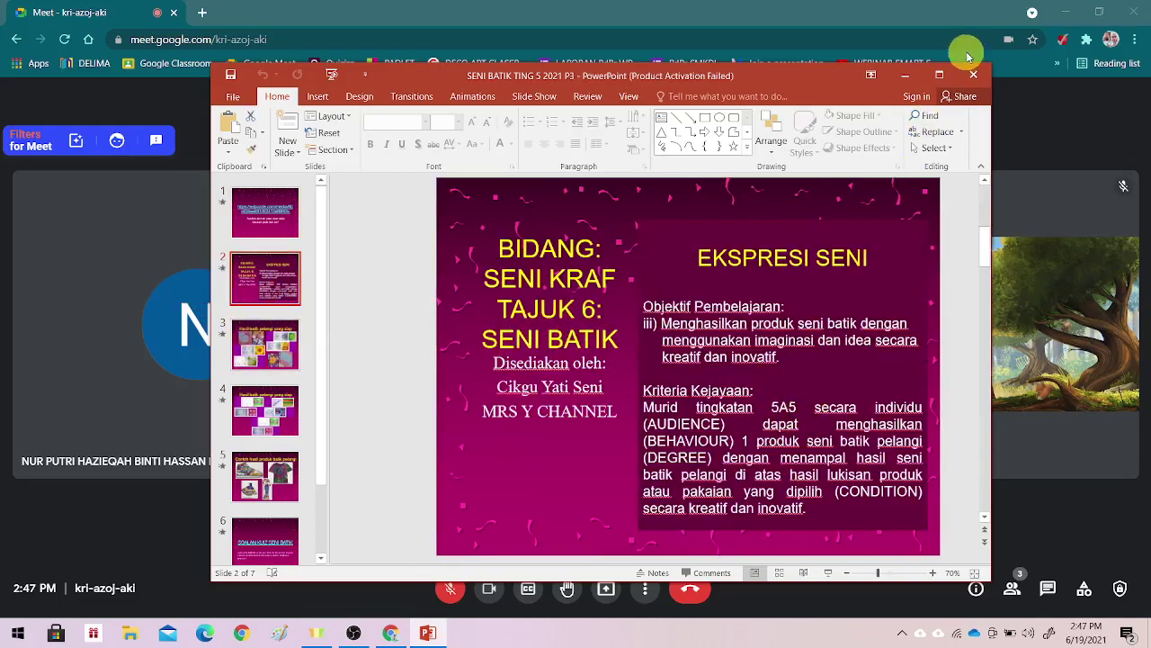
pyautogui.click(905, 79)
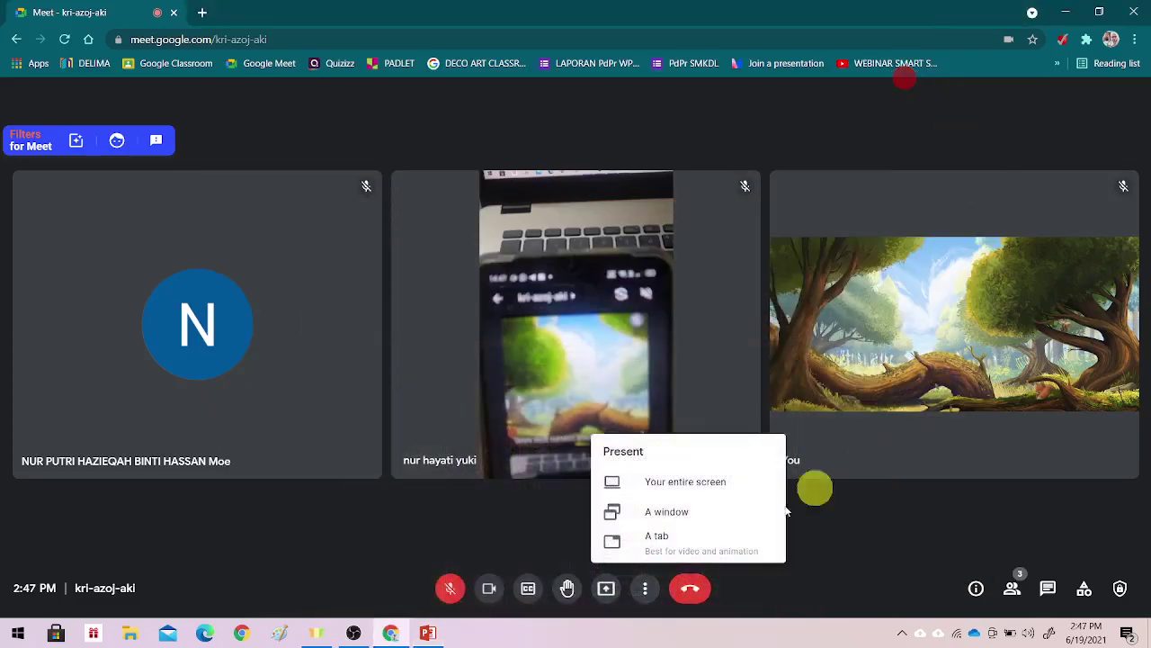
pyautogui.click(668, 518)
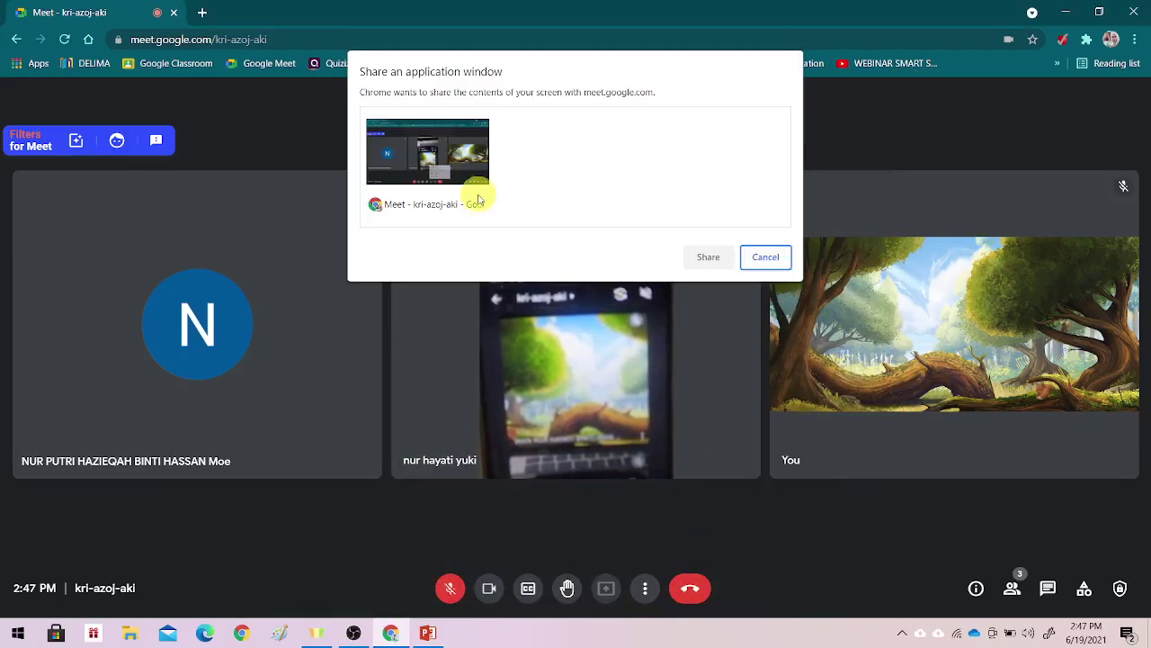
pyautogui.click(765, 258)
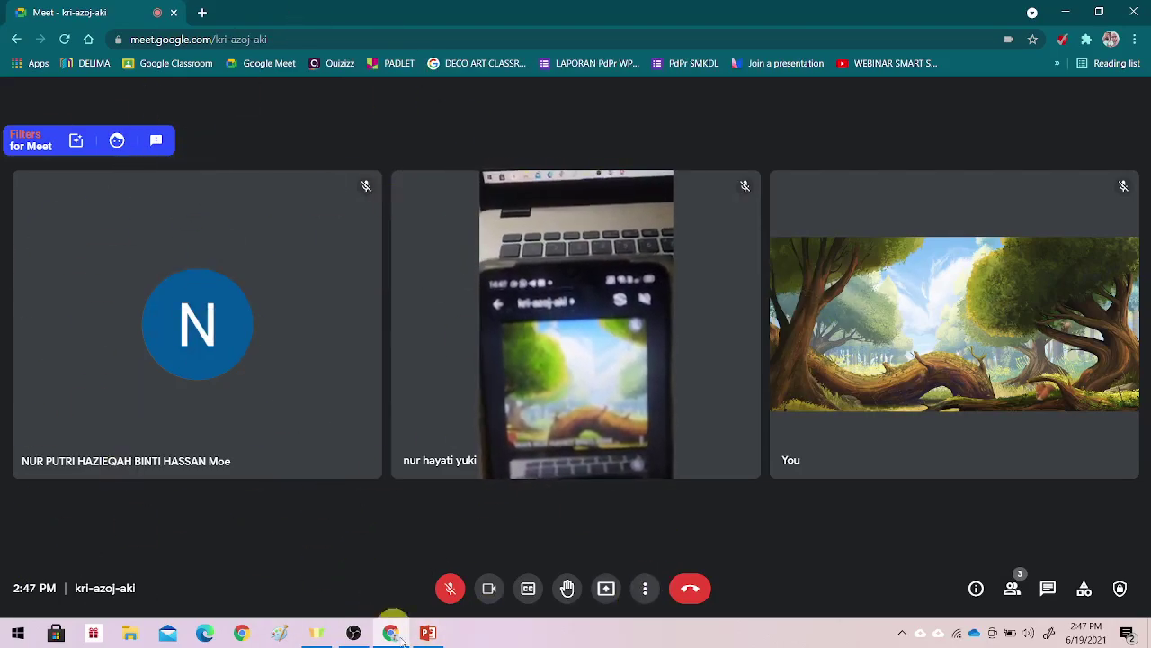
# - Restore the SENI BATIK PowerPoint window and move it to the screen corner over the meeting
pyautogui.click(427, 634)
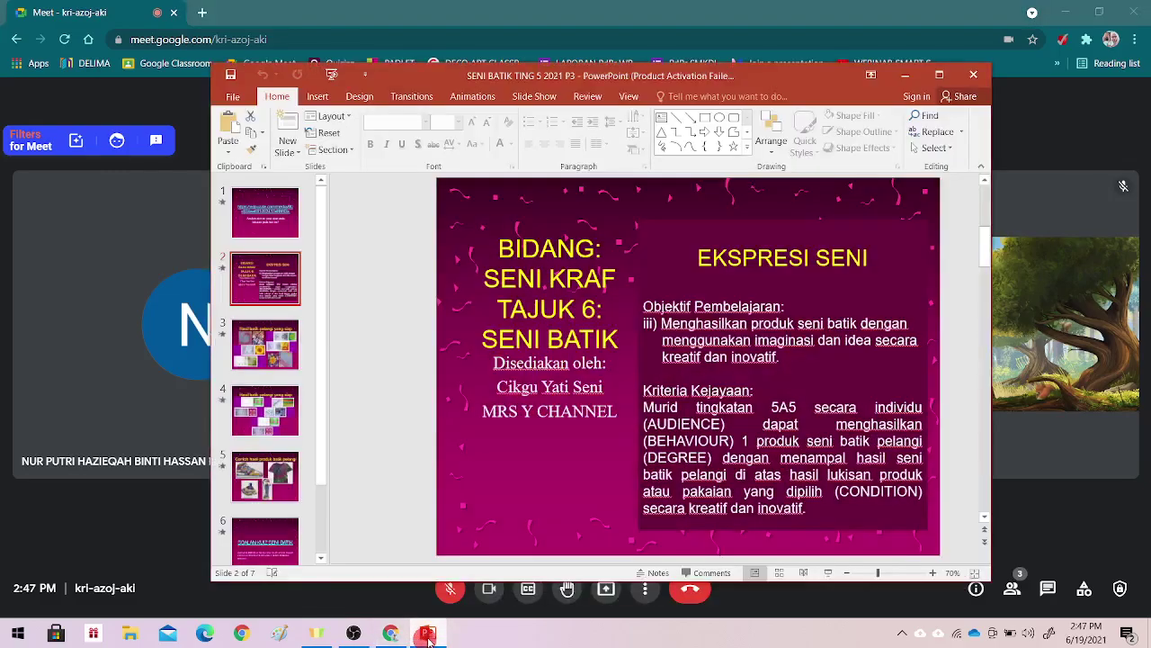
pyautogui.click(819, 95)
pyautogui.moveTo(832, 79); pyautogui.dragTo(620, 25)
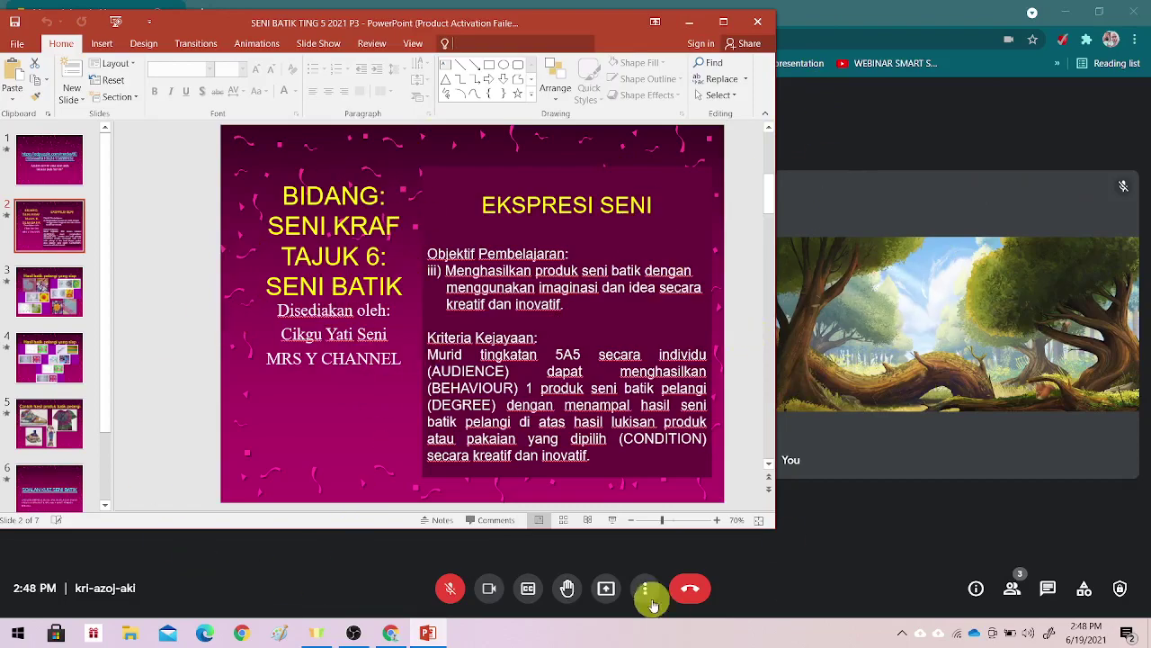
# - Present the SENI BATIK TING 5 2021 PowerPoint as an application window in the Meet call
pyautogui.click(609, 589)
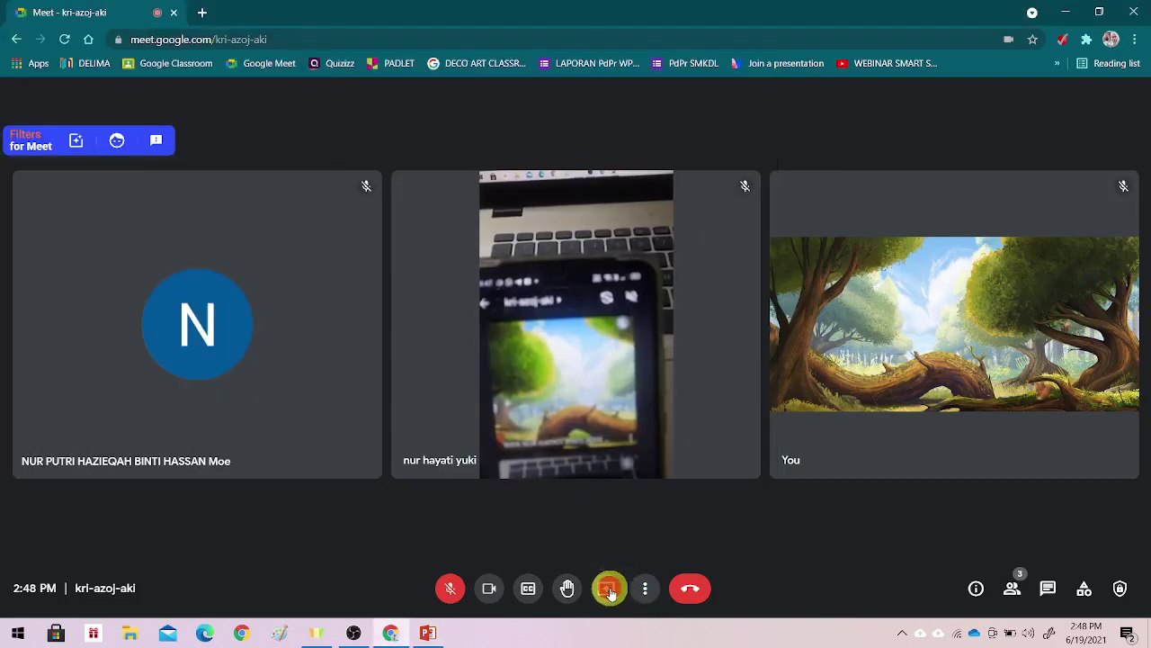
pyautogui.click(609, 590)
pyautogui.click(657, 512)
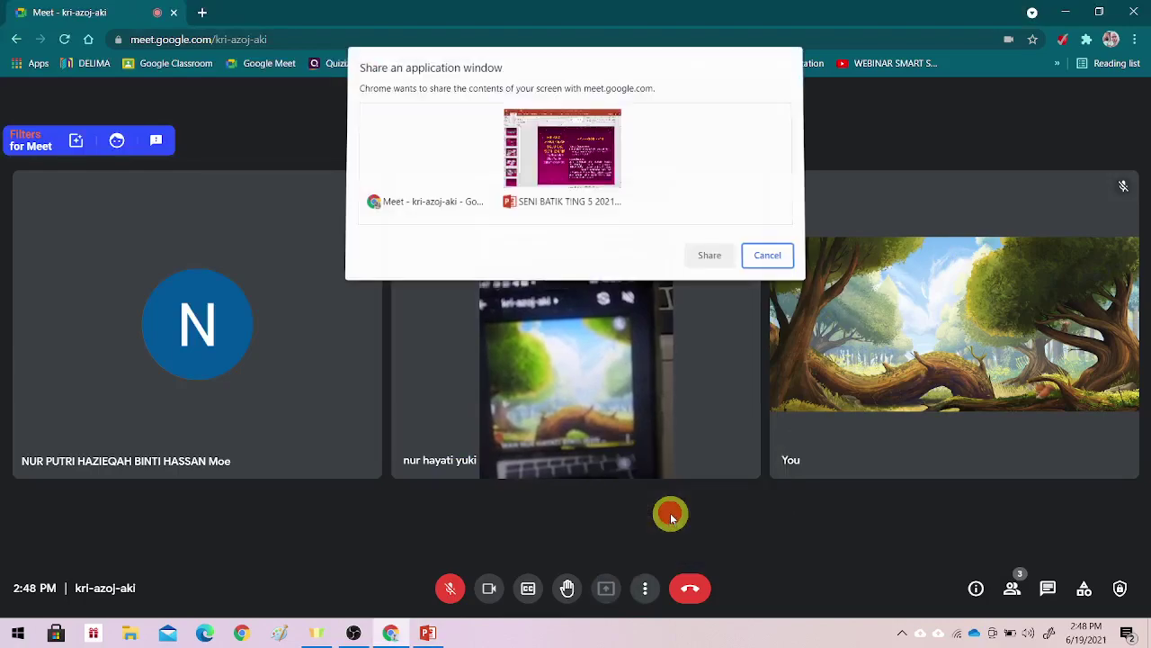
pyautogui.click(562, 162)
pyautogui.click(715, 258)
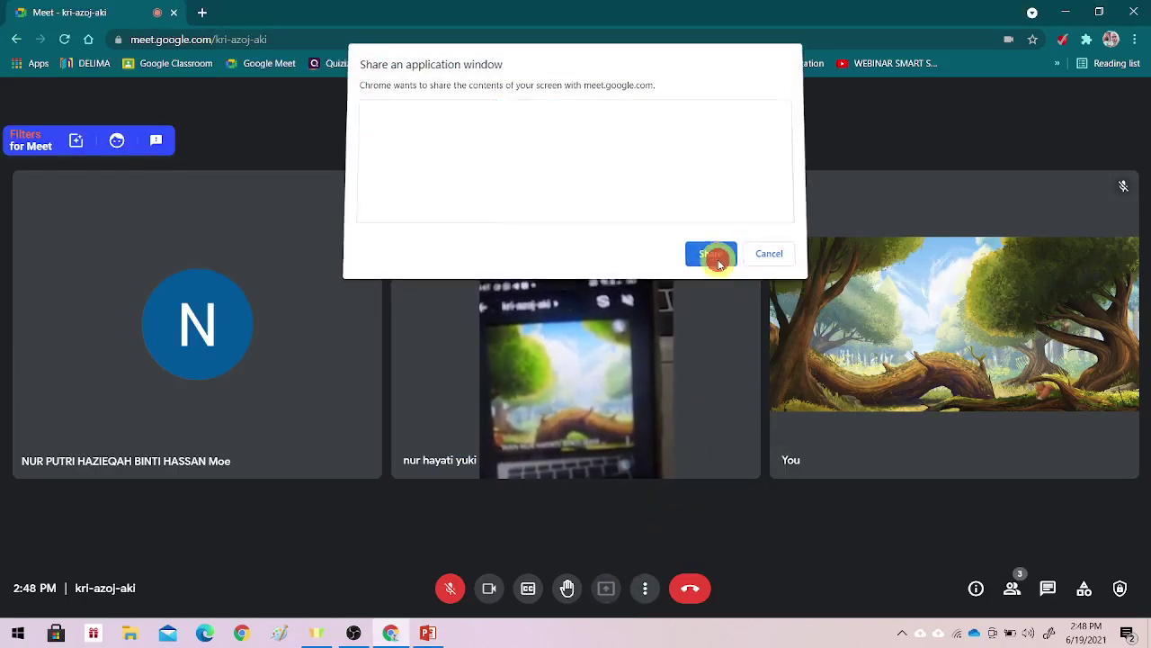
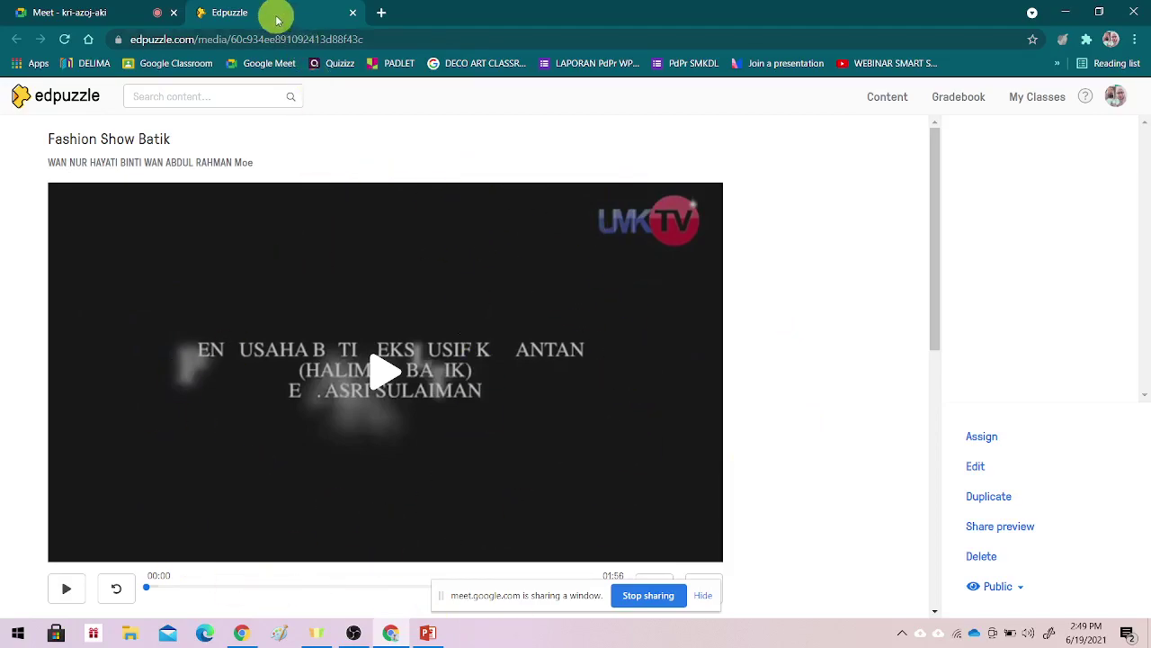
# - Move the Edpuzzle tab into a separate, non-maximized window during the PowerPoint window share
pyautogui.rightClick(277, 18)
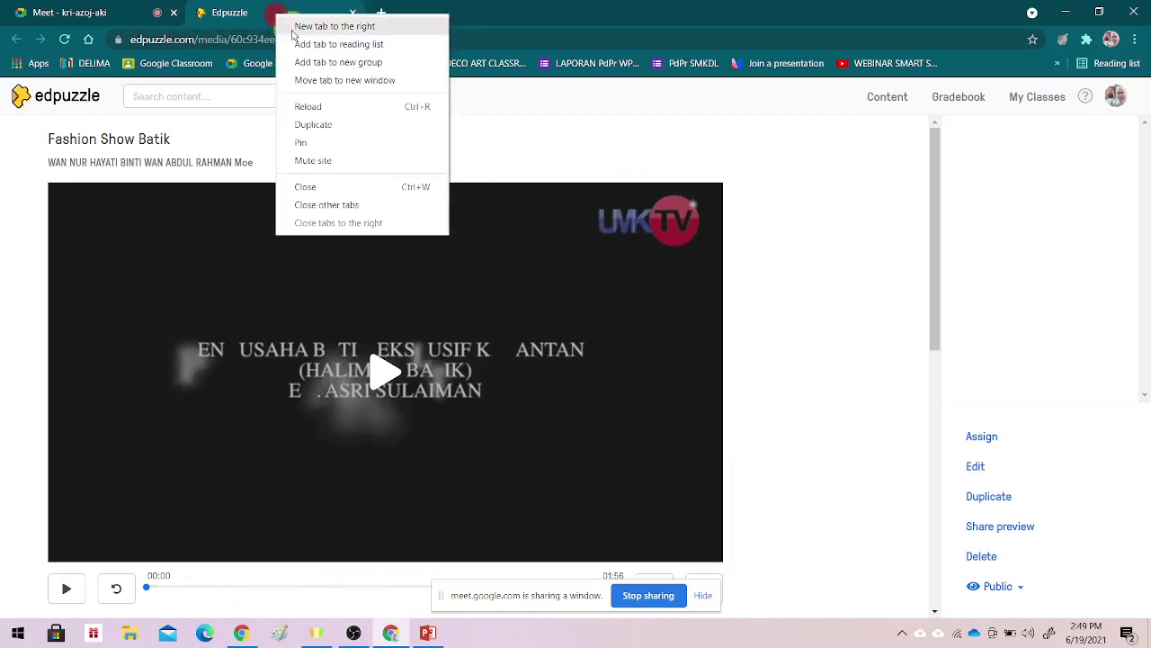
pyautogui.click(337, 81)
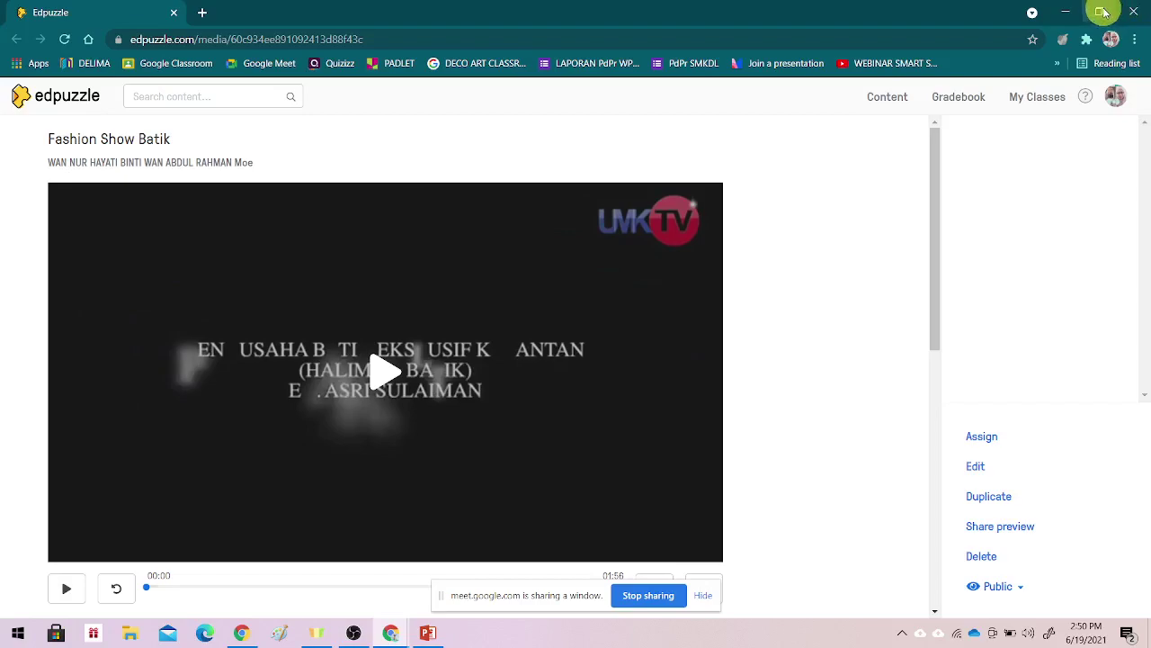
pyautogui.click(1099, 13)
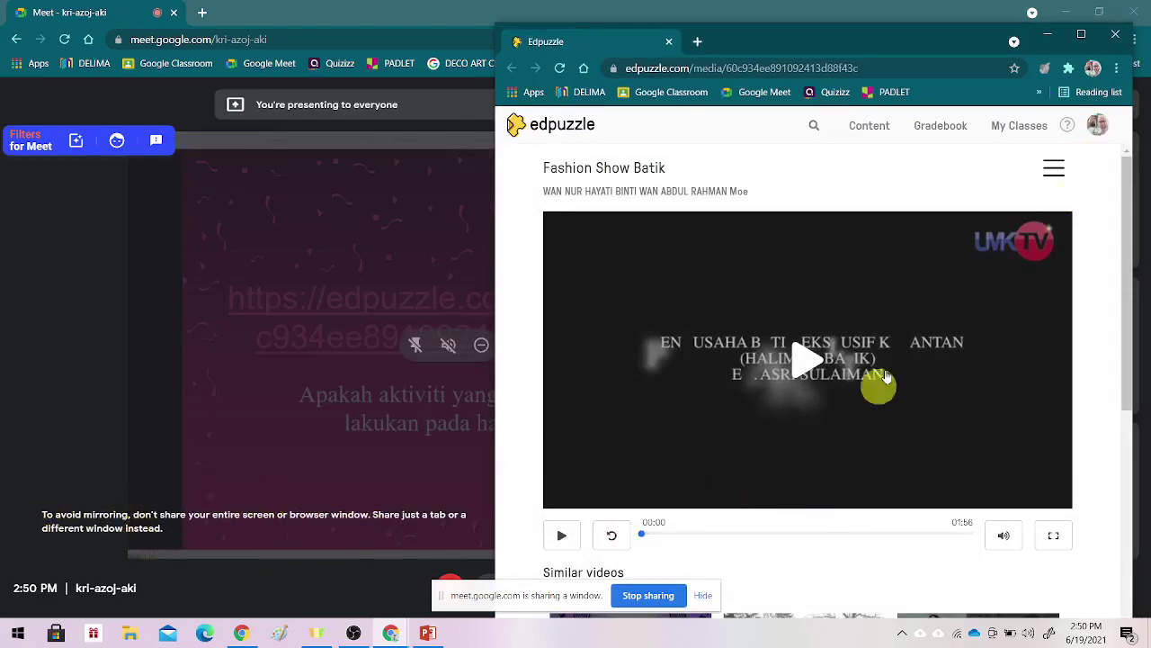
# - Close the Edpuzzle window and stop presenting the PowerPoint window in the call
pyautogui.click(1115, 40)
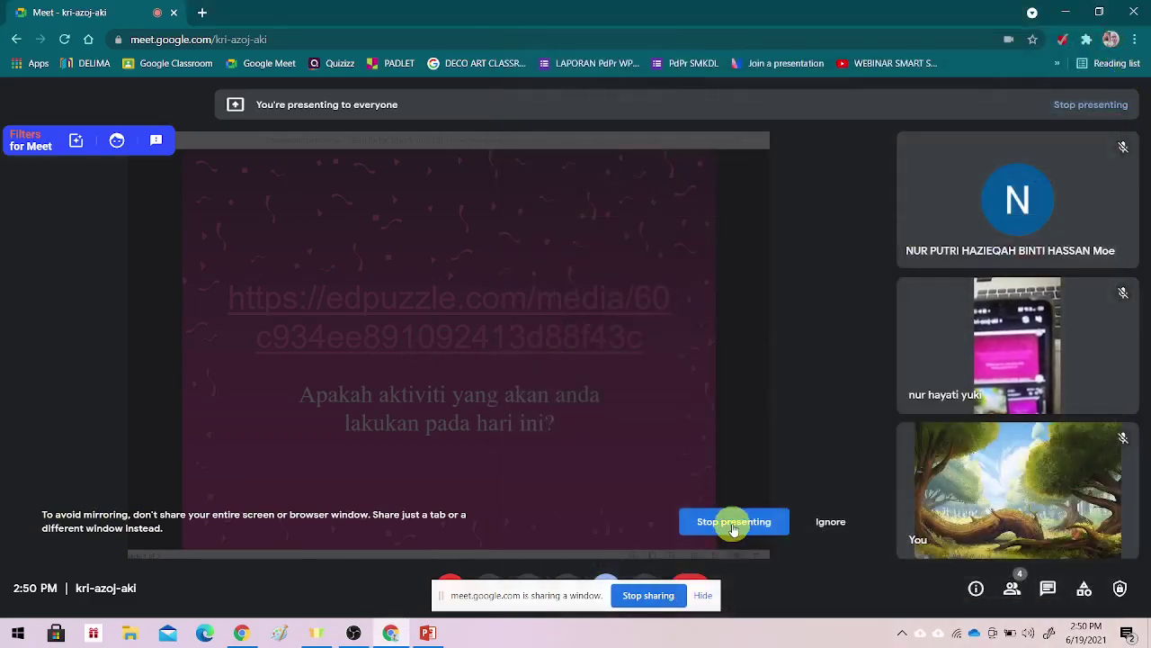
pyautogui.click(1109, 105)
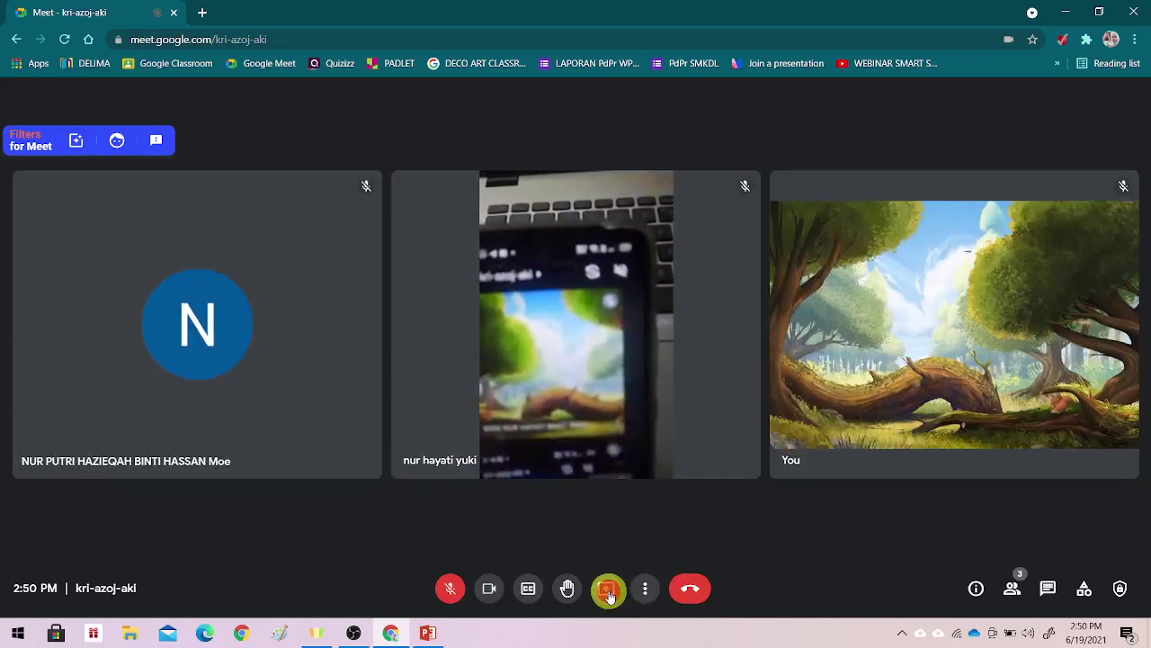
# - Present the entire screen in the Meet call
pyautogui.click(608, 590)
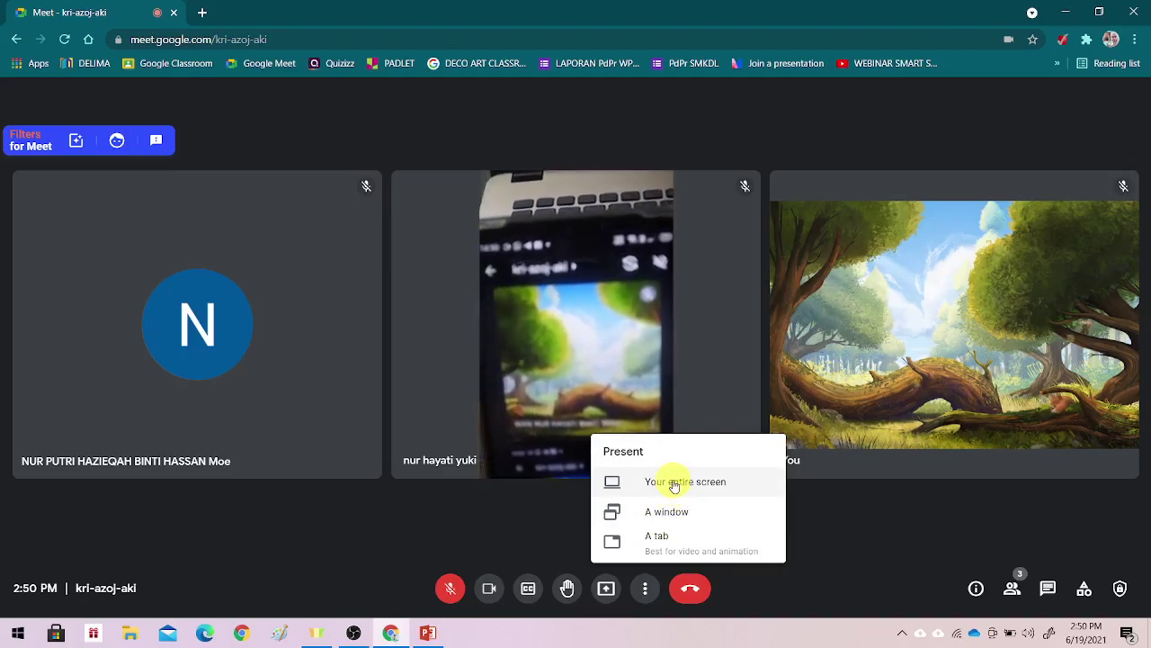
pyautogui.click(674, 484)
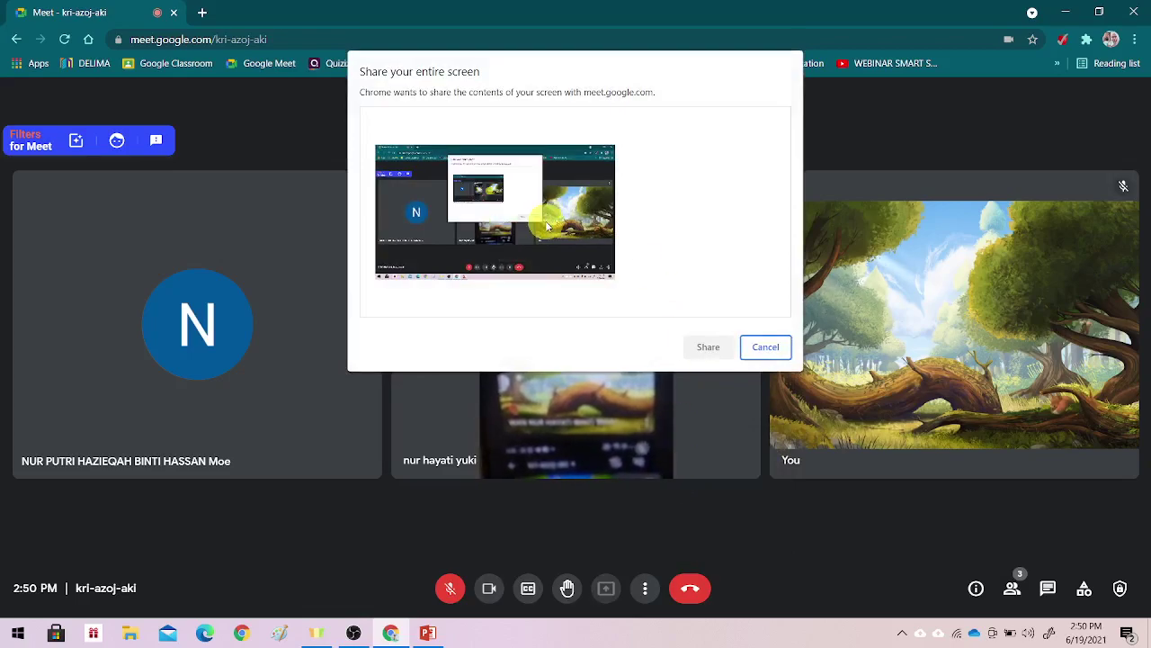
pyautogui.click(547, 227)
pyautogui.click(723, 349)
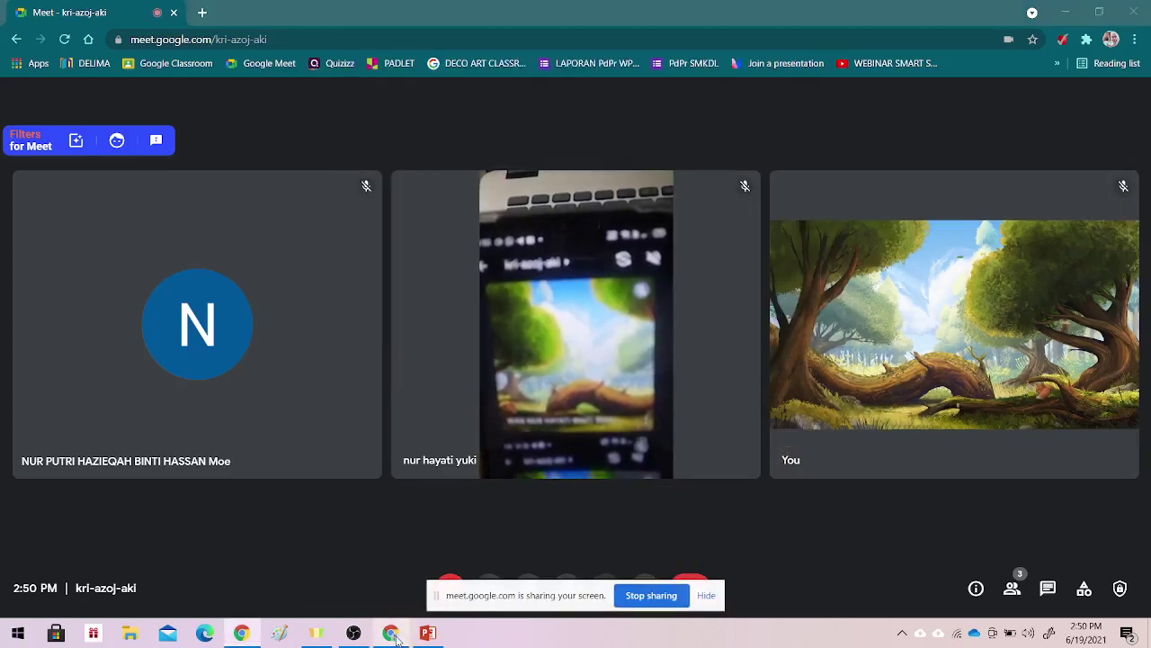
# - Open the Edpuzzle link from the PowerPoint slide show, and move its tab into a separate, non-maximized window
pyautogui.click(427, 634)
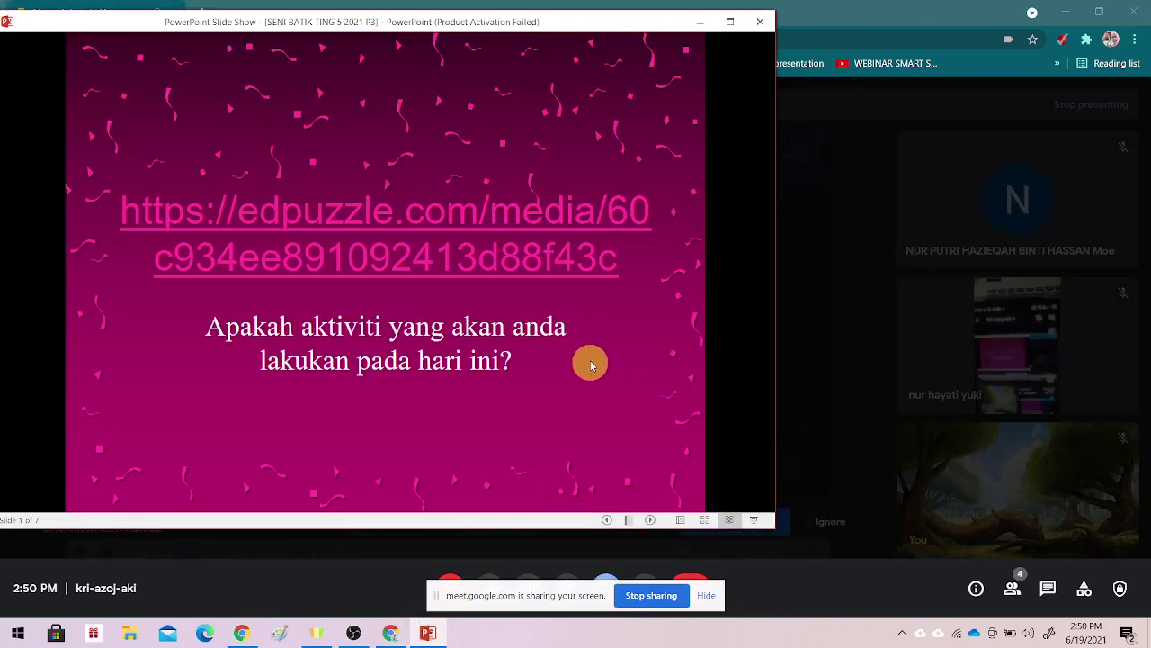
pyautogui.click(418, 261)
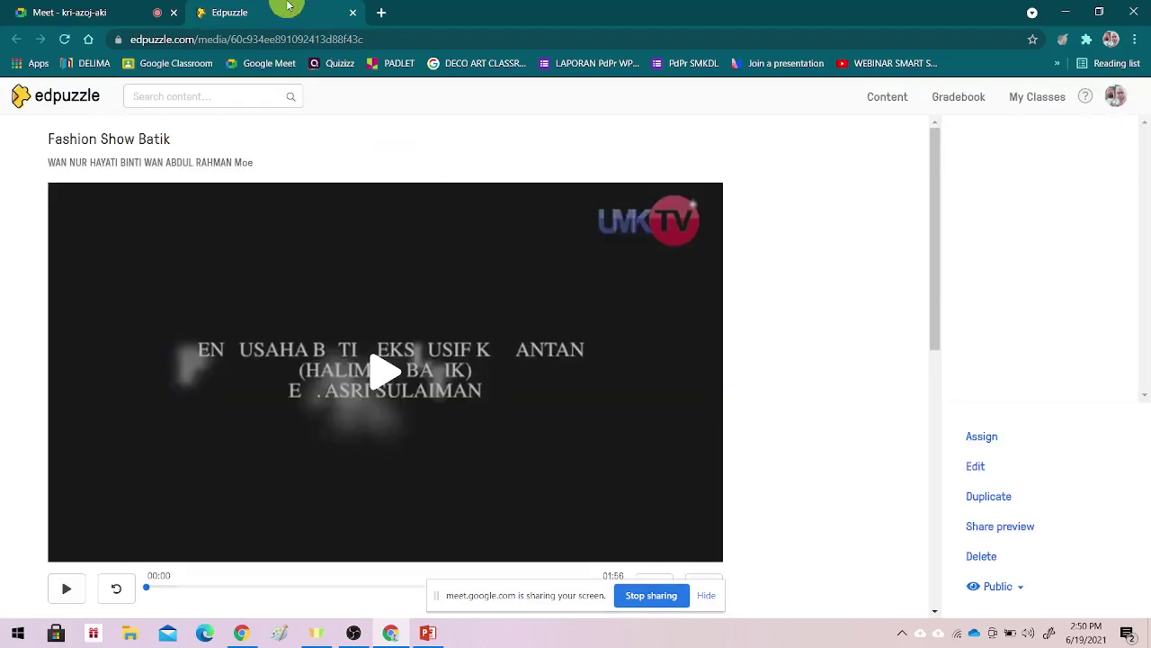
pyautogui.rightClick(305, 11)
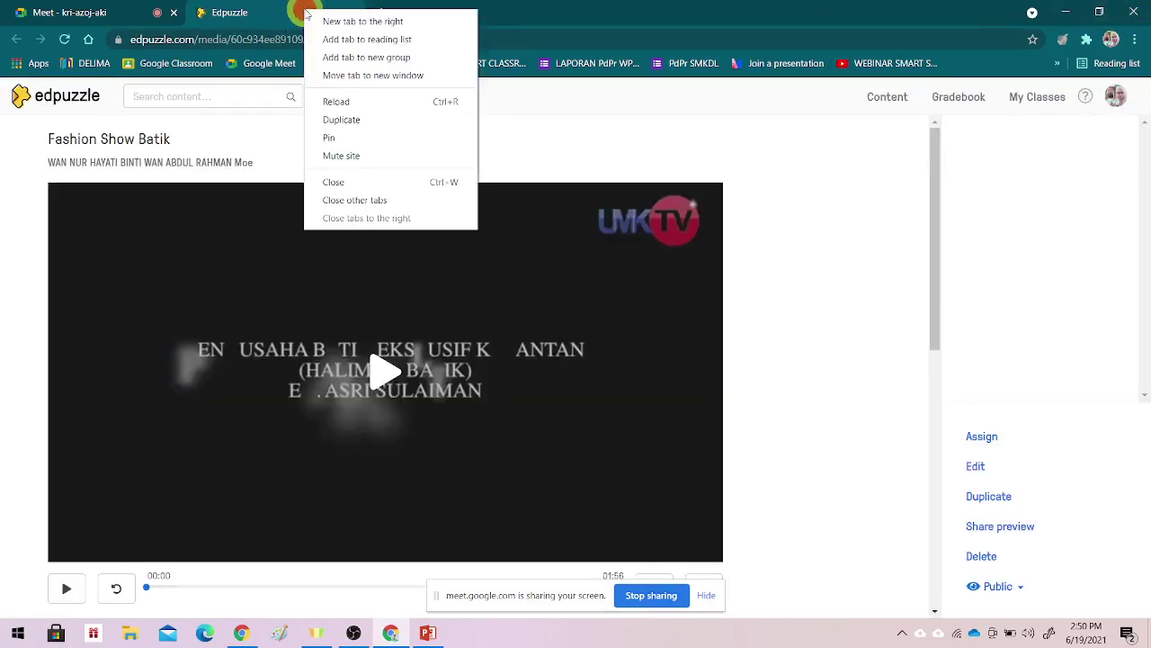
pyautogui.click(372, 77)
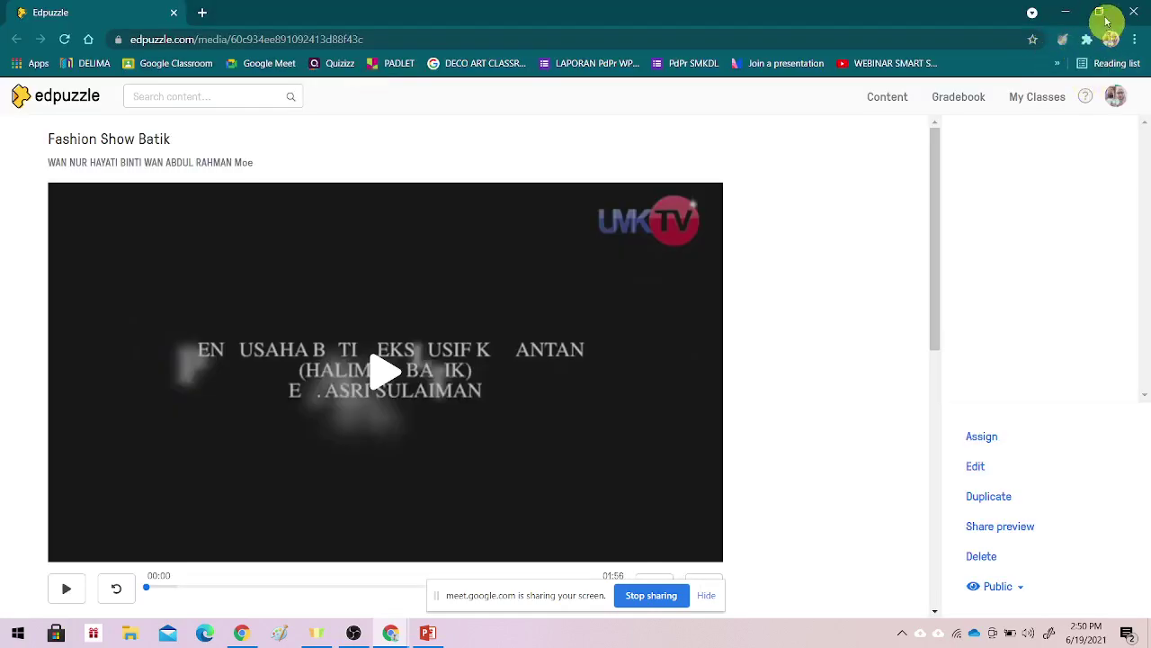
pyautogui.click(1101, 13)
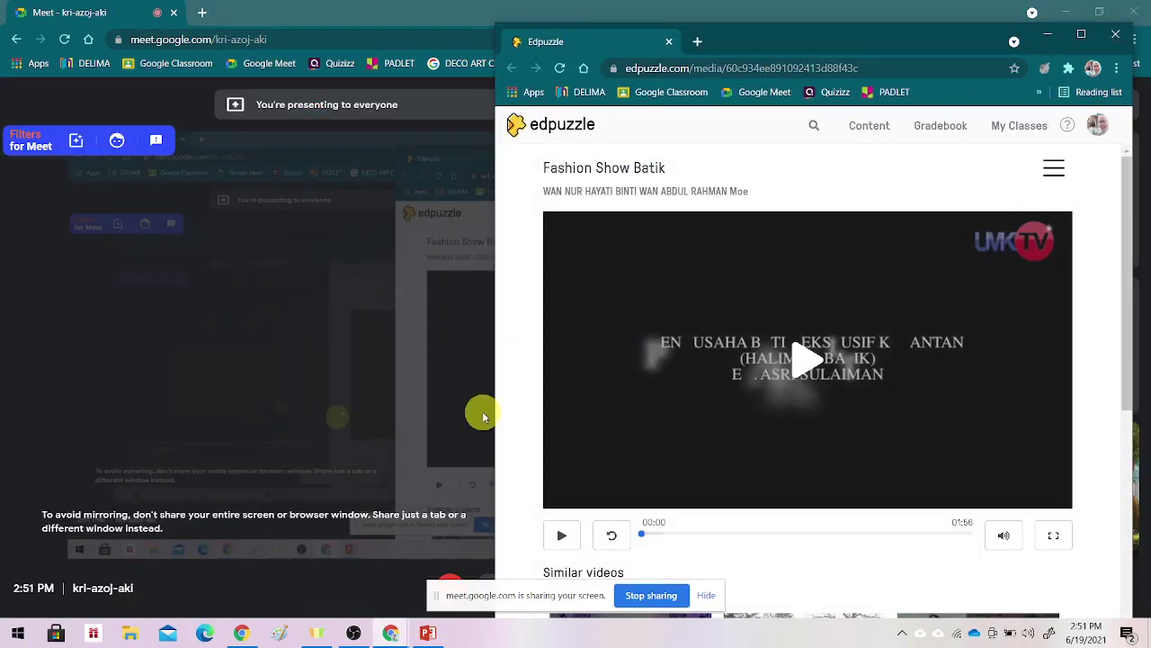
# - Play the "Fashion Show Batik" video and move the Edpuzzle window so the participant tiles are uncovered
pyautogui.moveTo(405, 350)
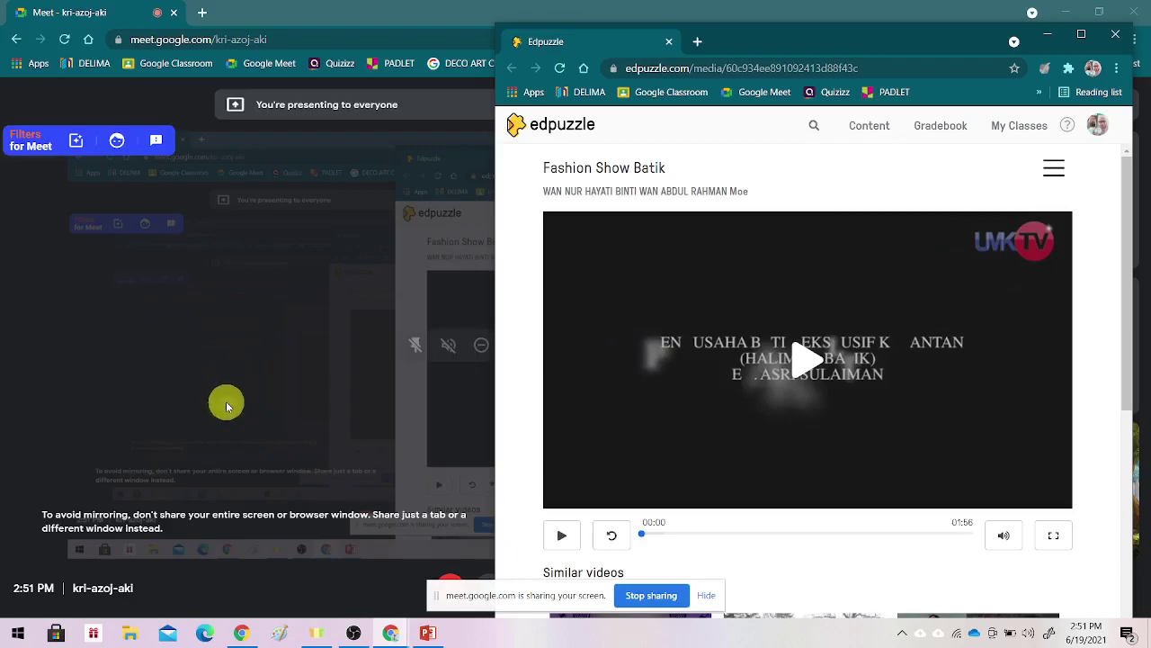
pyautogui.click(804, 369)
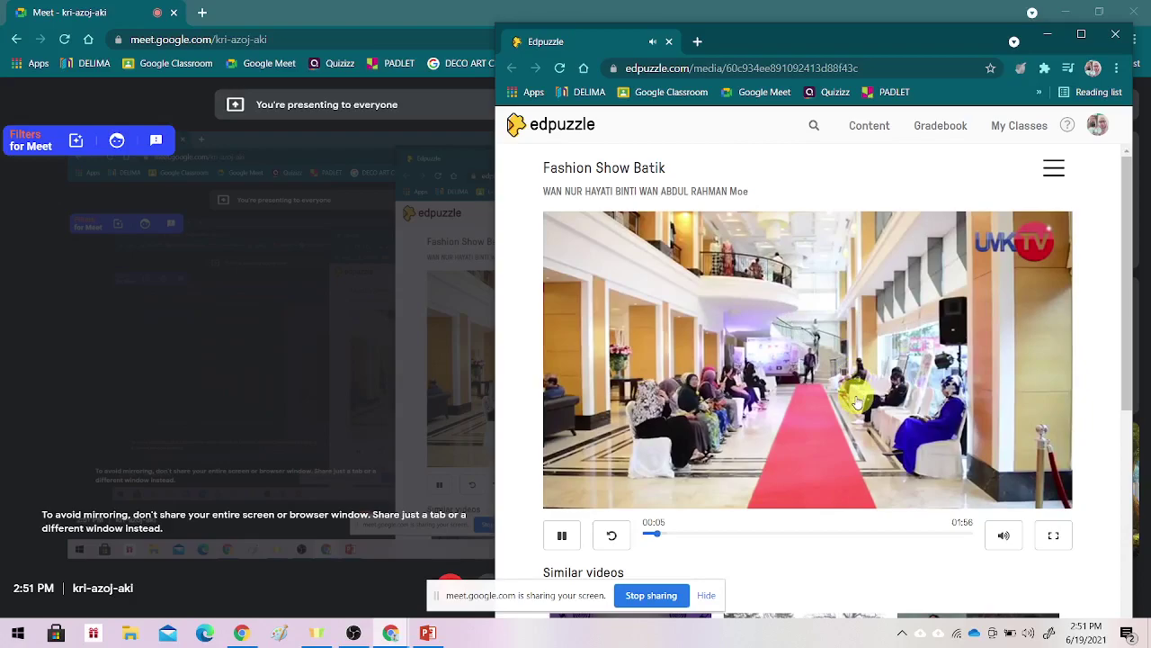
pyautogui.moveTo(905, 40); pyautogui.dragTo(616, 77)
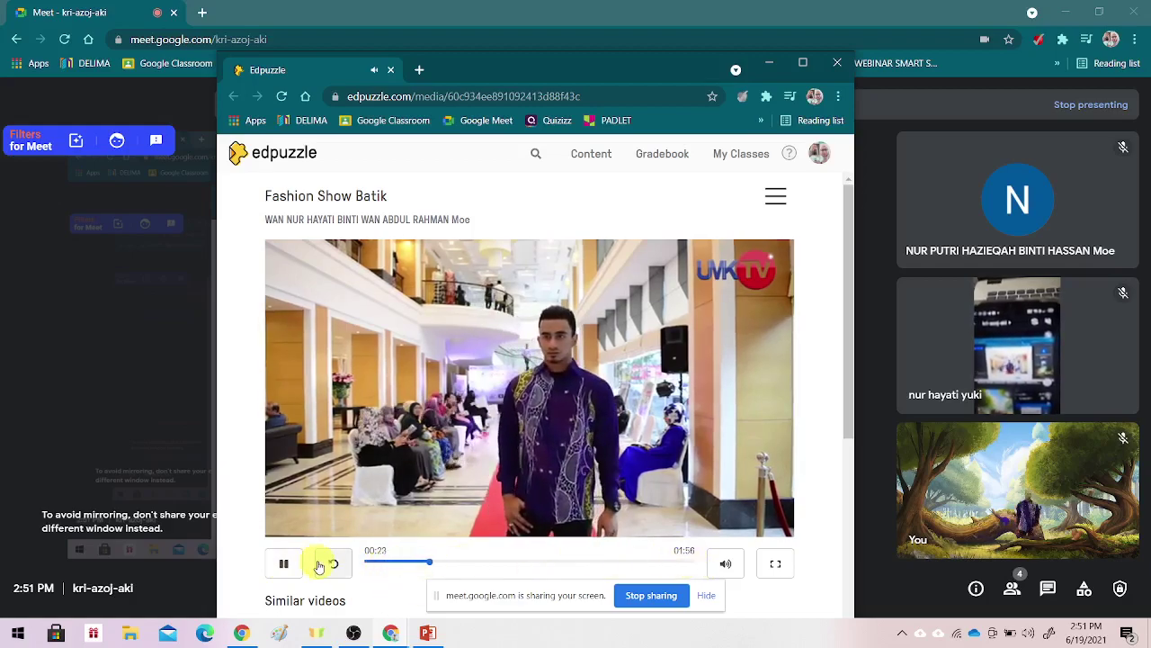
# - Pause the Edpuzzle video and close its window, ending the entire-screen presentation in the Meet call
pyautogui.click(286, 564)
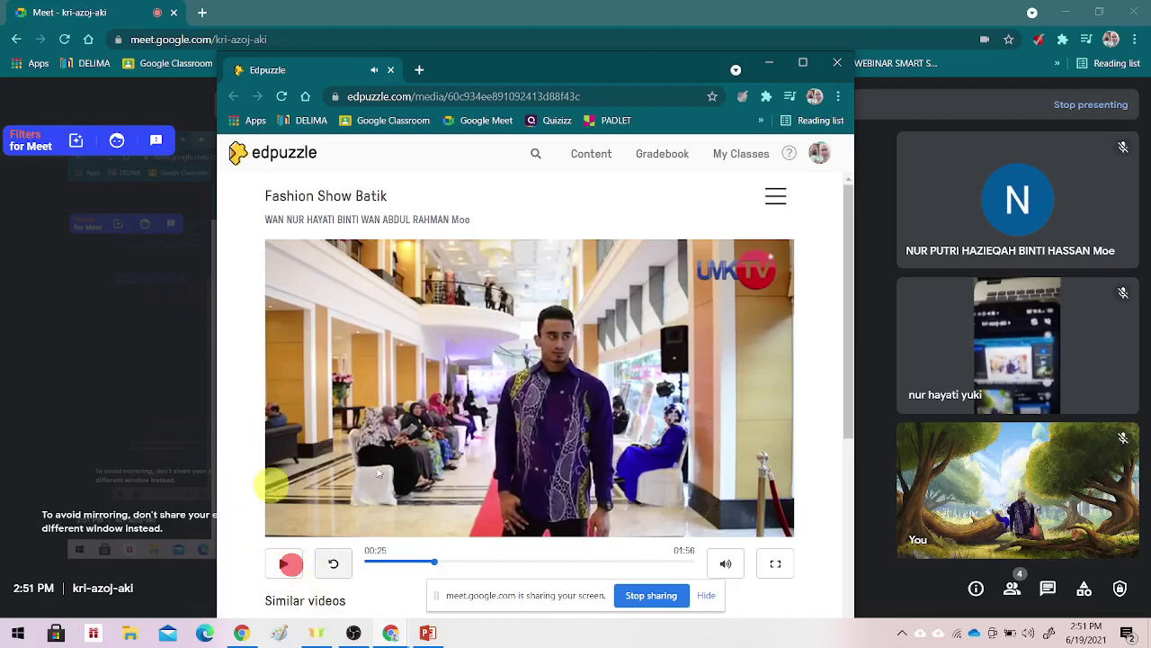
pyautogui.click(838, 65)
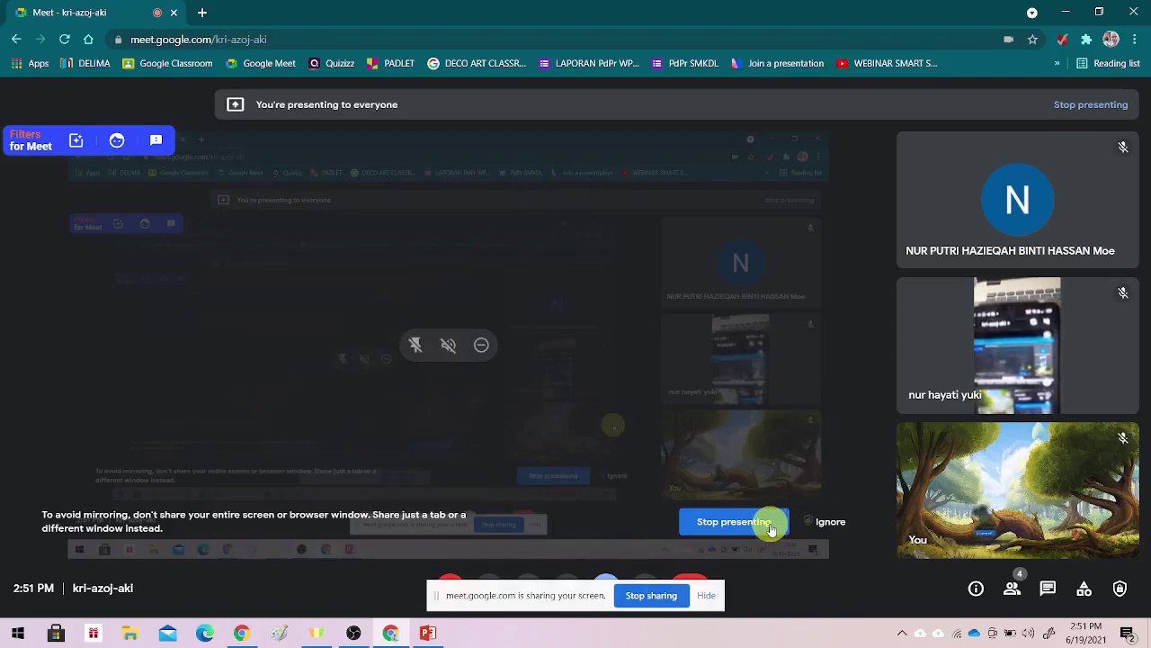
pyautogui.click(731, 524)
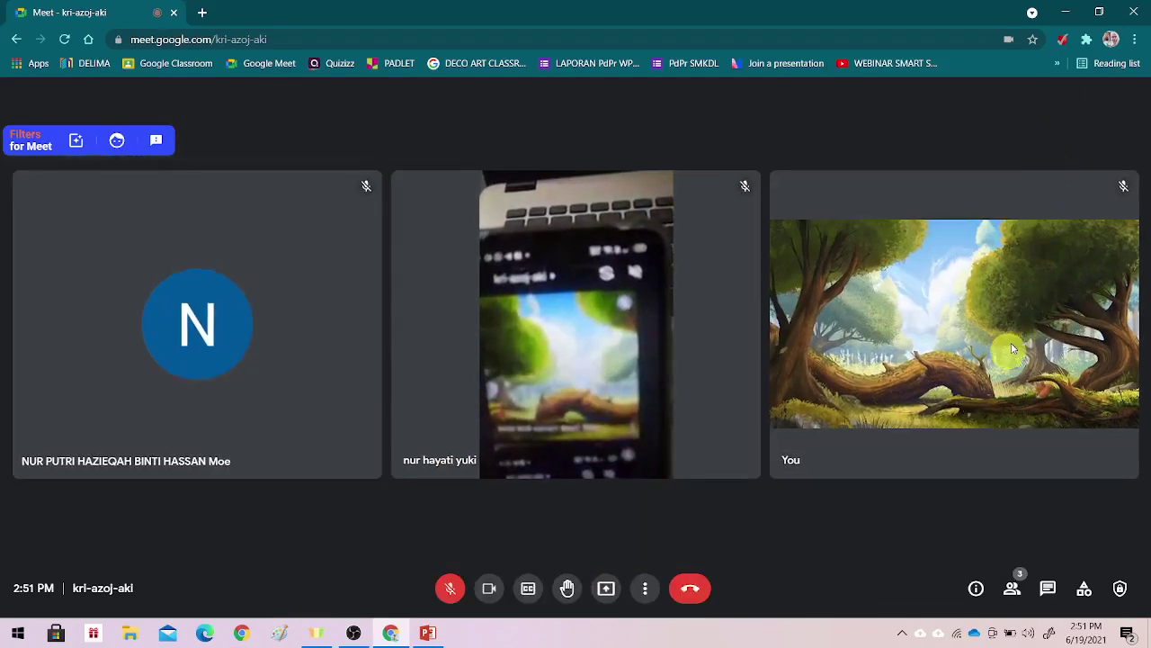
# - Close the PowerPoint slide show window and view the windows available to present in the call without sharing one
pyautogui.click(606, 588)
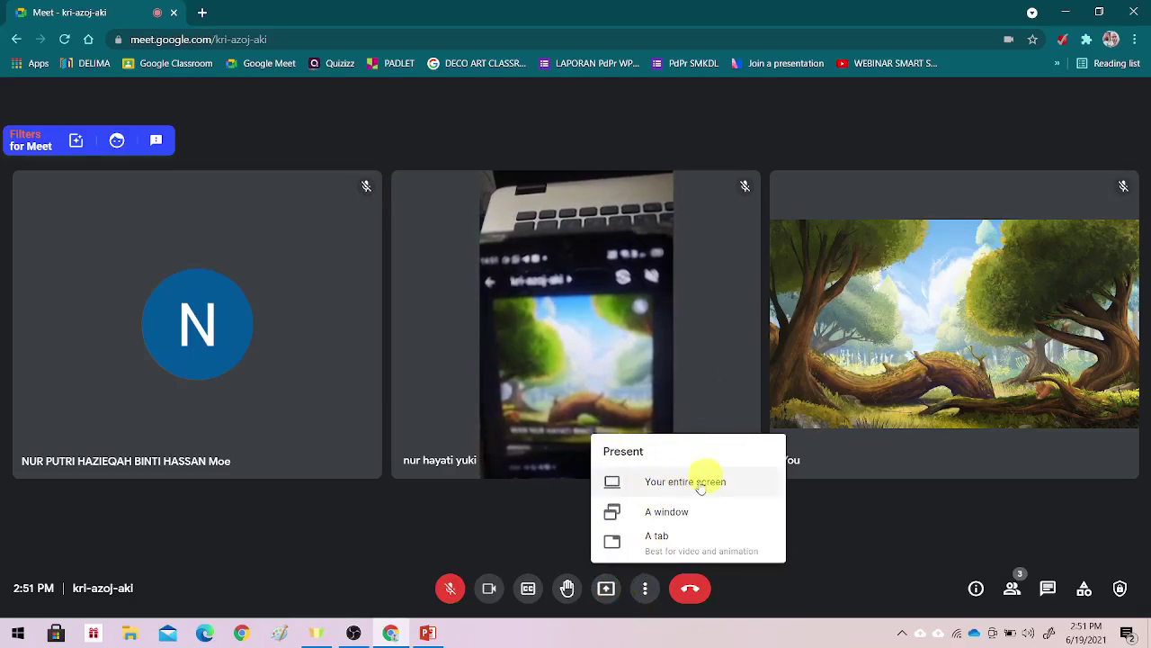
pyautogui.click(430, 634)
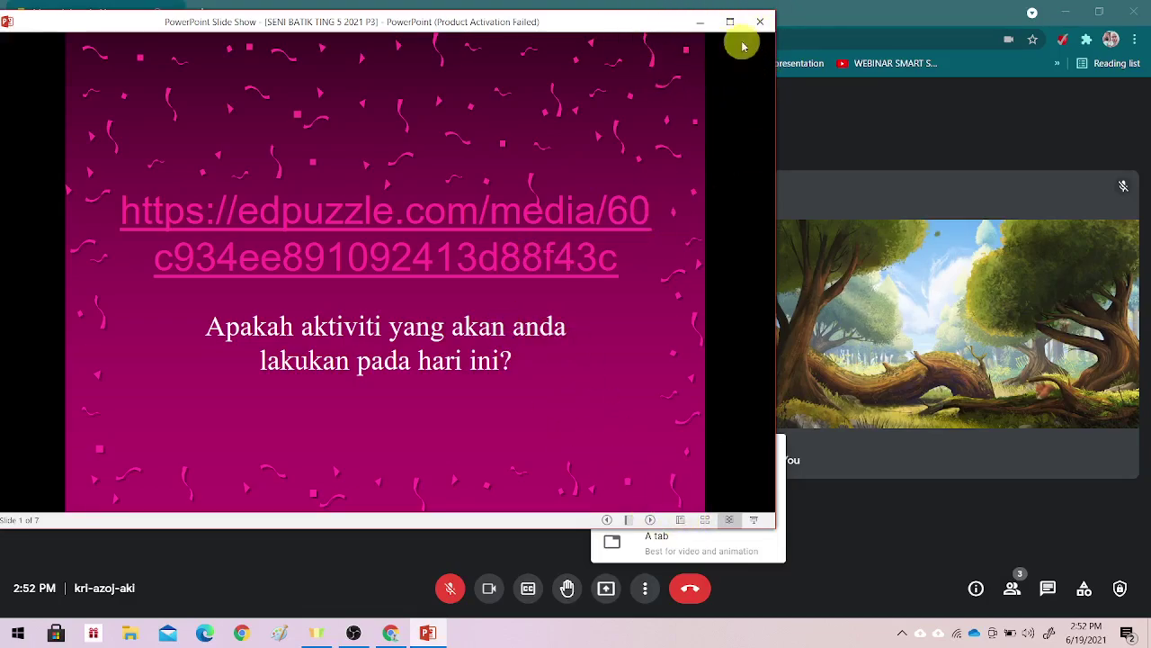
pyautogui.click(765, 20)
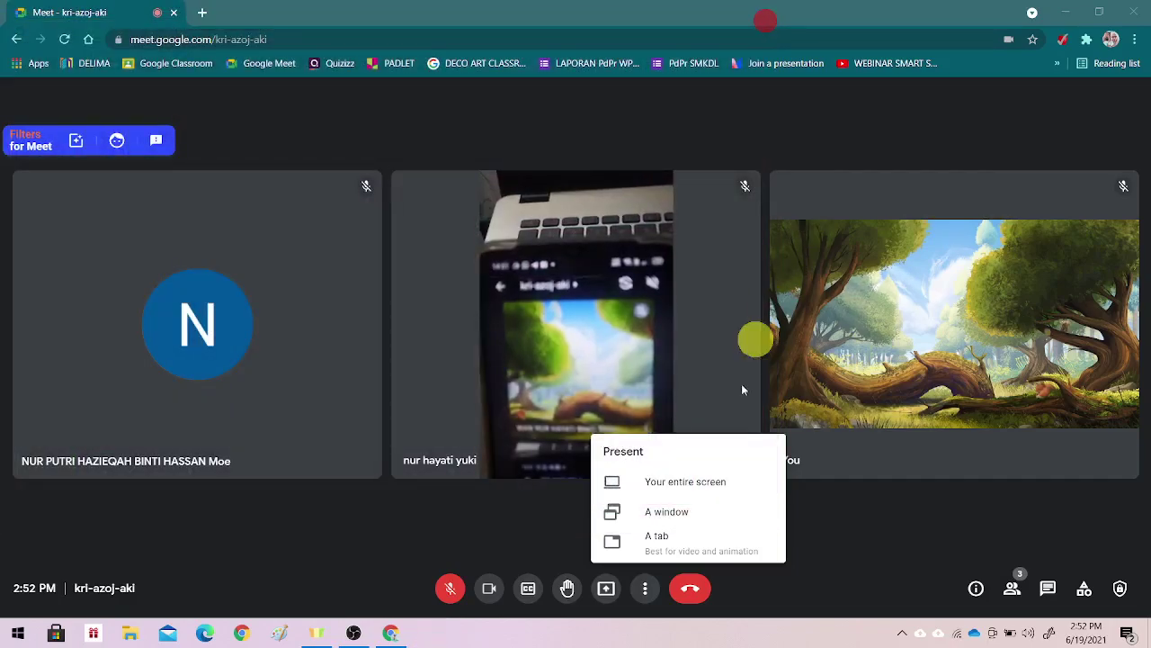
pyautogui.click(668, 518)
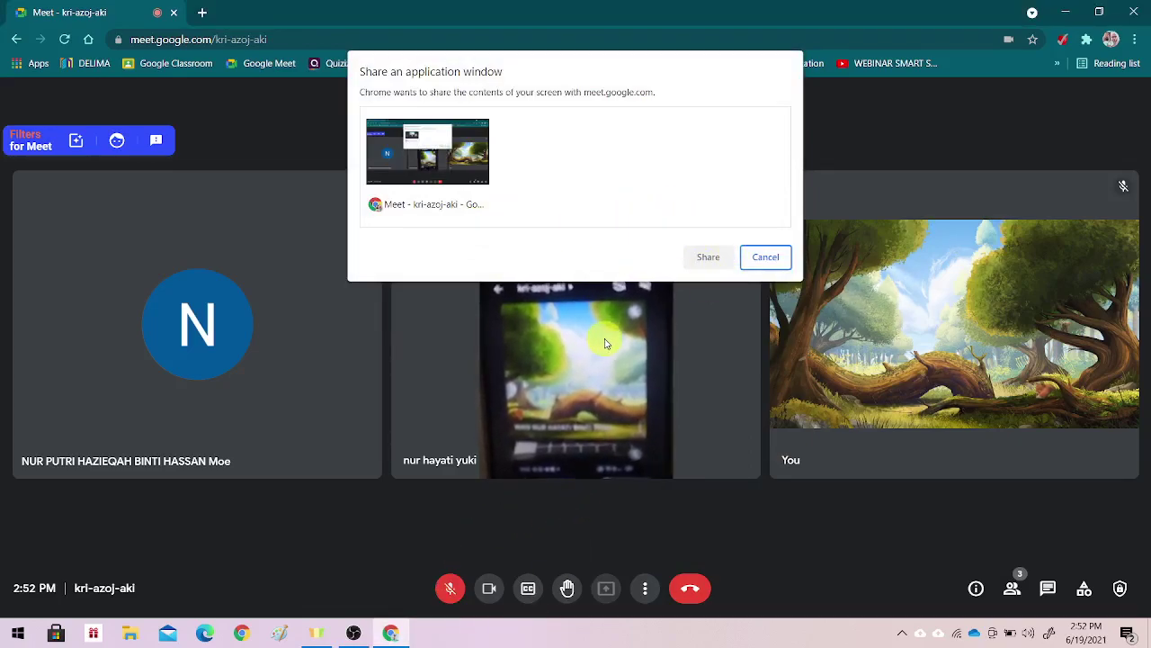
pyautogui.click(766, 259)
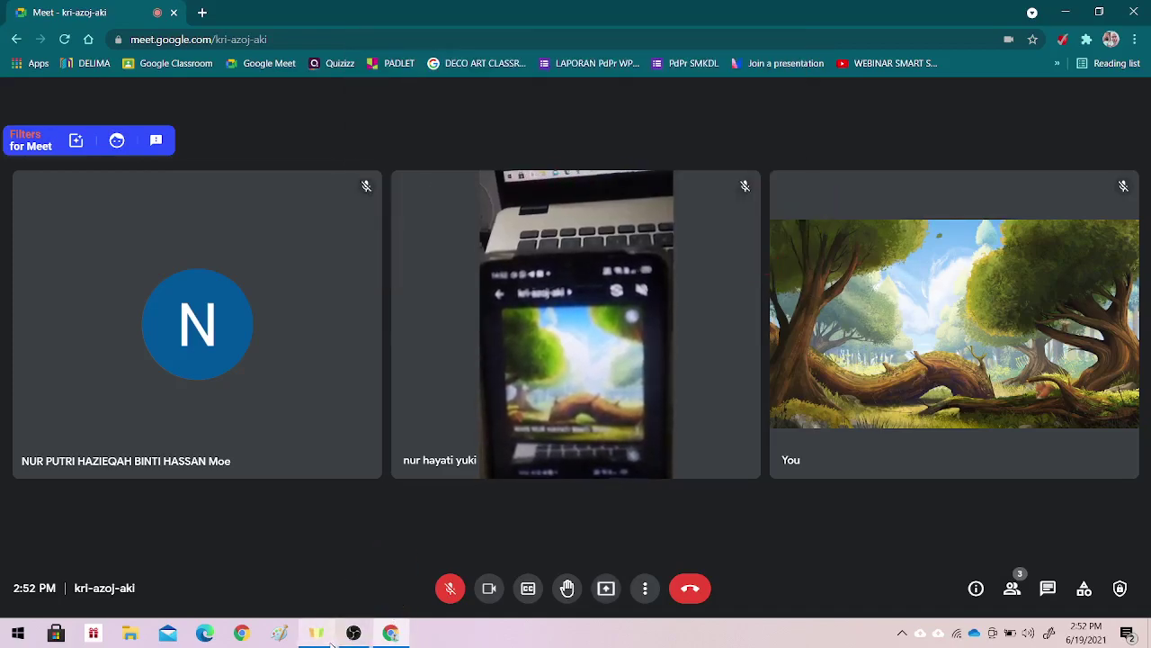
# - Open the SUBMIT WORK GC video from the Videos folder in File Explorer and pause it, with the Explorer window minimized
pyautogui.click(131, 635)
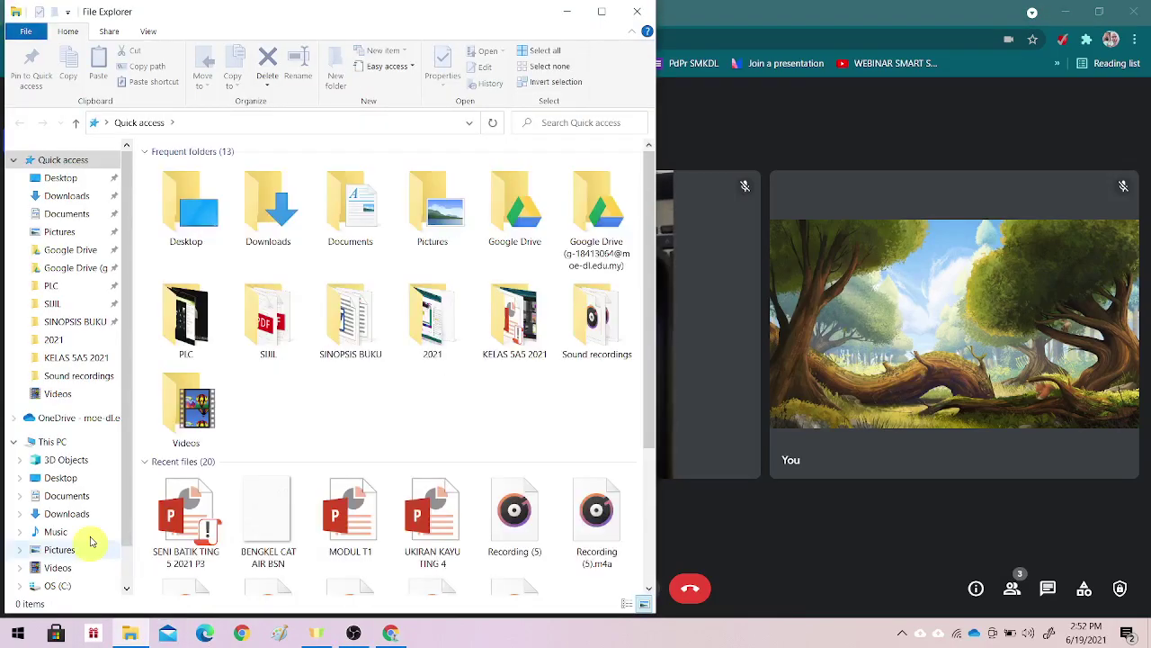
pyautogui.click(77, 567)
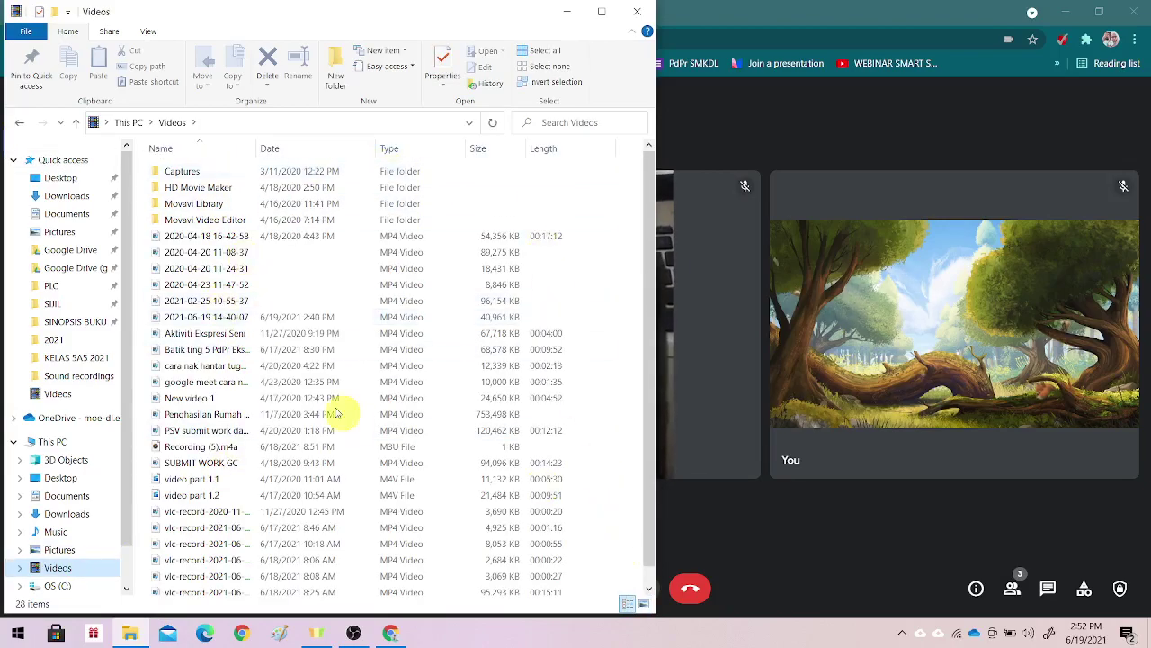
pyautogui.click(220, 467)
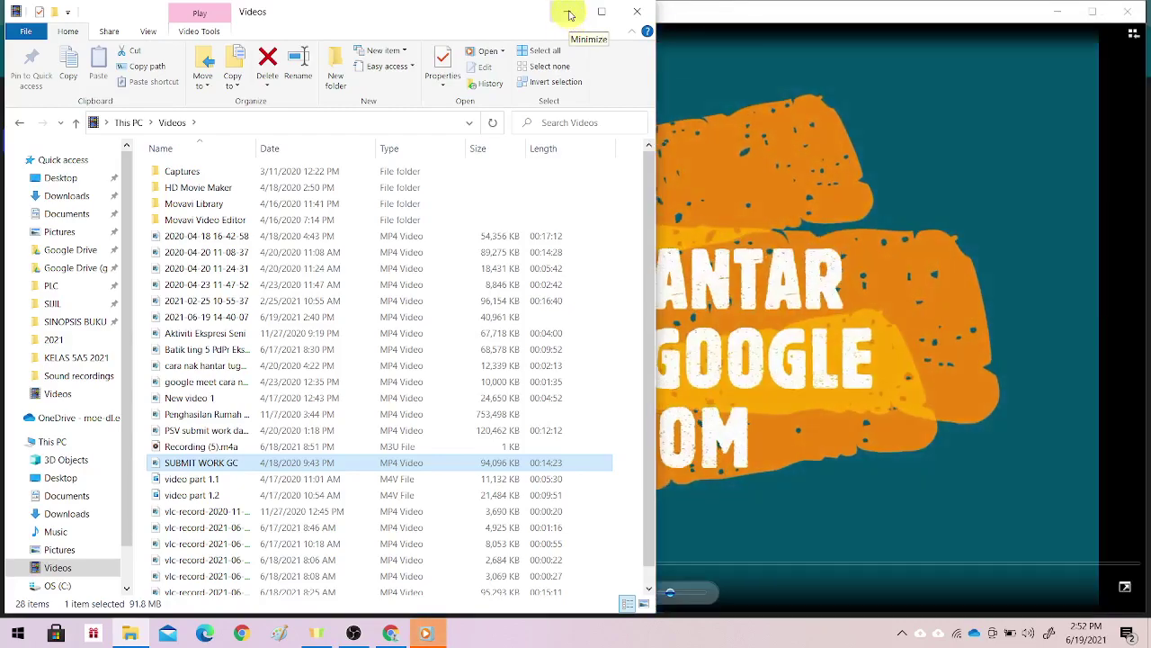
pyautogui.click(569, 14)
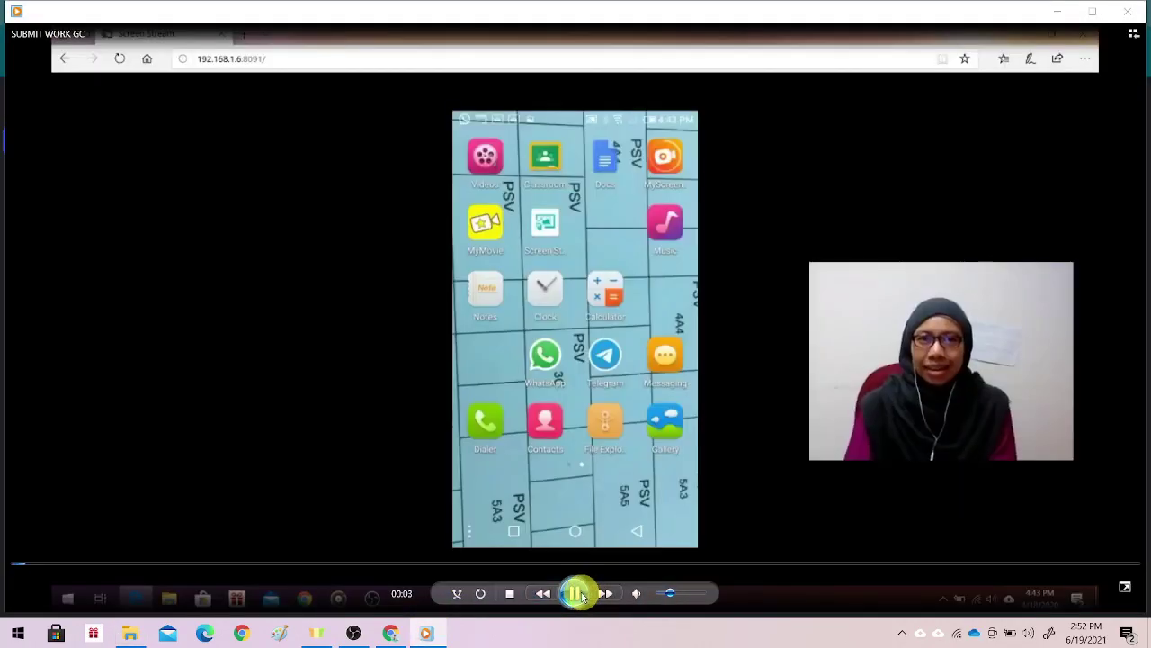
pyautogui.click(579, 592)
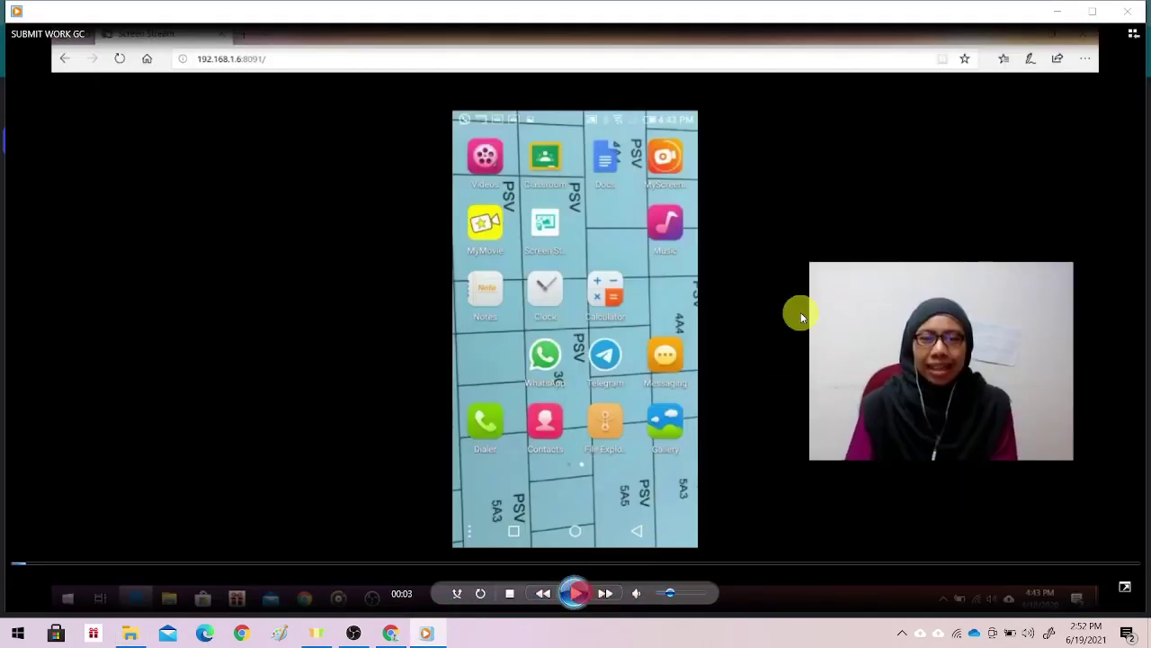
# - Shrink the non-maximized video player window to about half the screen width and place it over the Meet call, leaving the call controls uncovered
pyautogui.click(1094, 13)
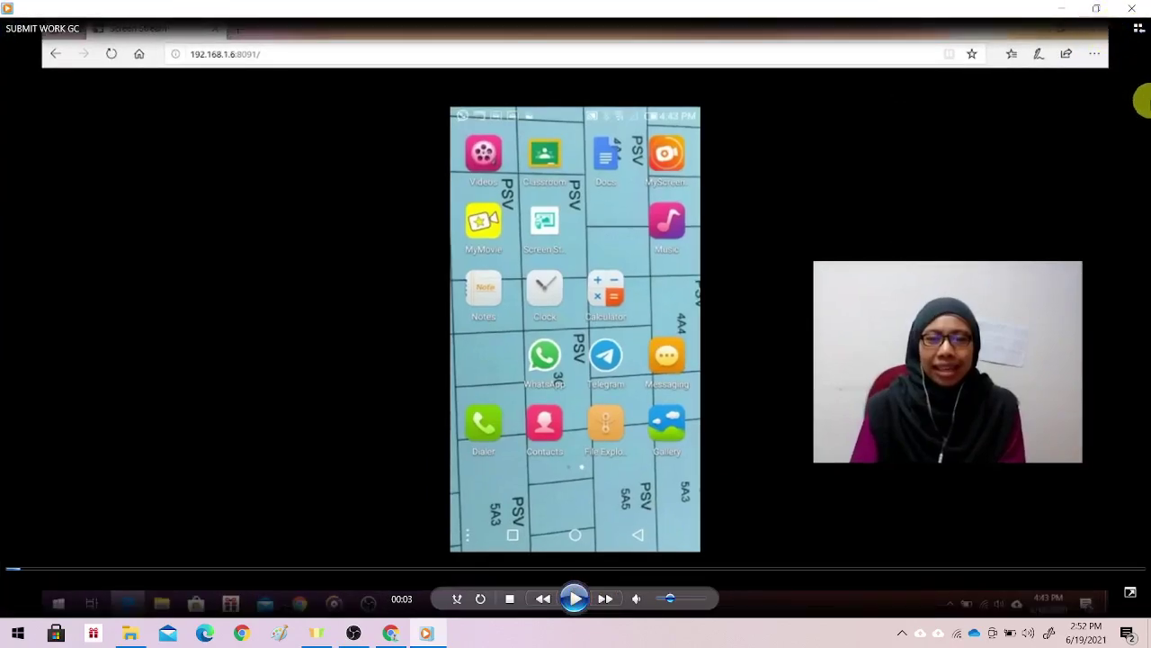
pyautogui.click(1097, 9)
pyautogui.moveTo(1145, 93); pyautogui.dragTo(582, 216)
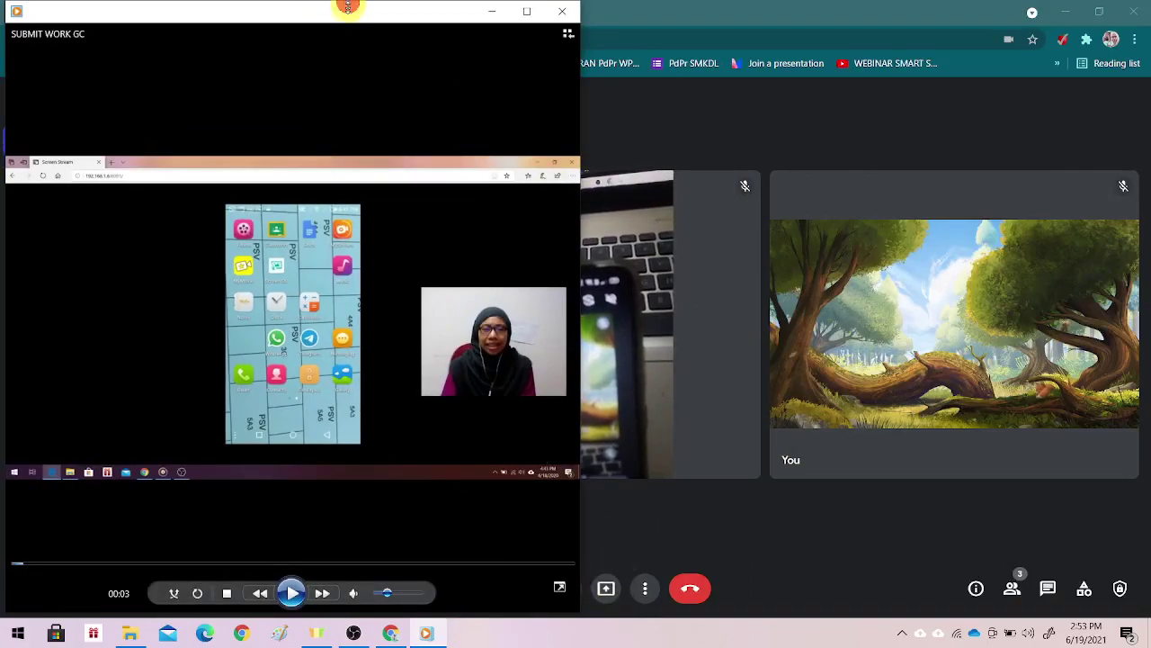
pyautogui.moveTo(349, 7); pyautogui.dragTo(364, 234)
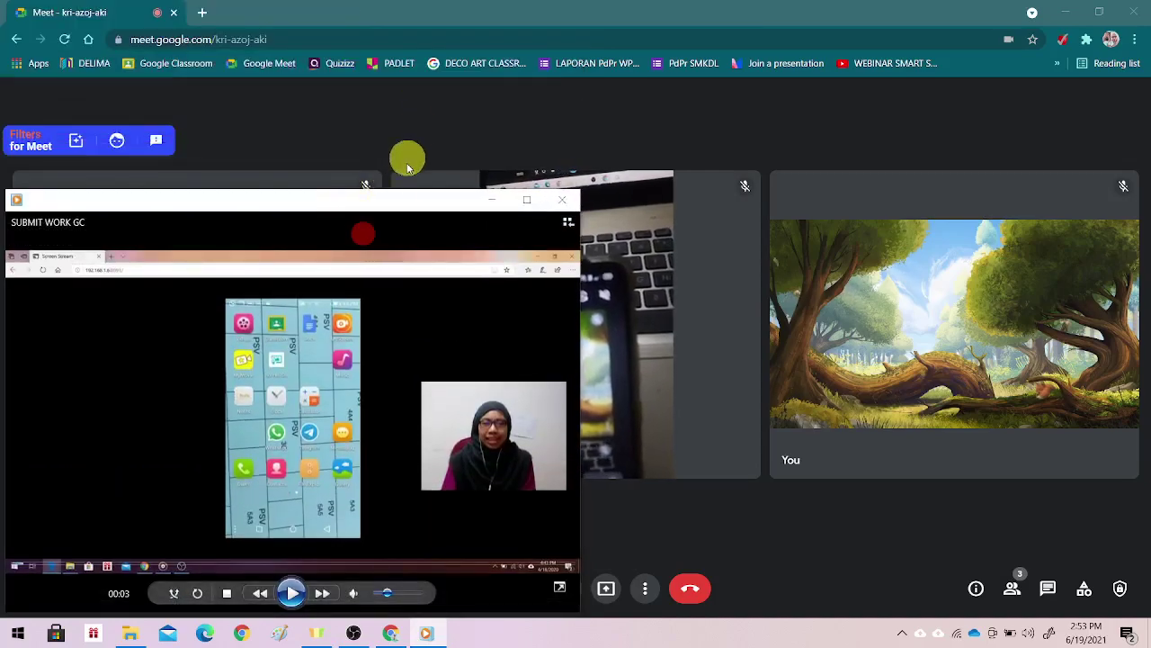
pyautogui.moveTo(421, 209); pyautogui.dragTo(491, 113)
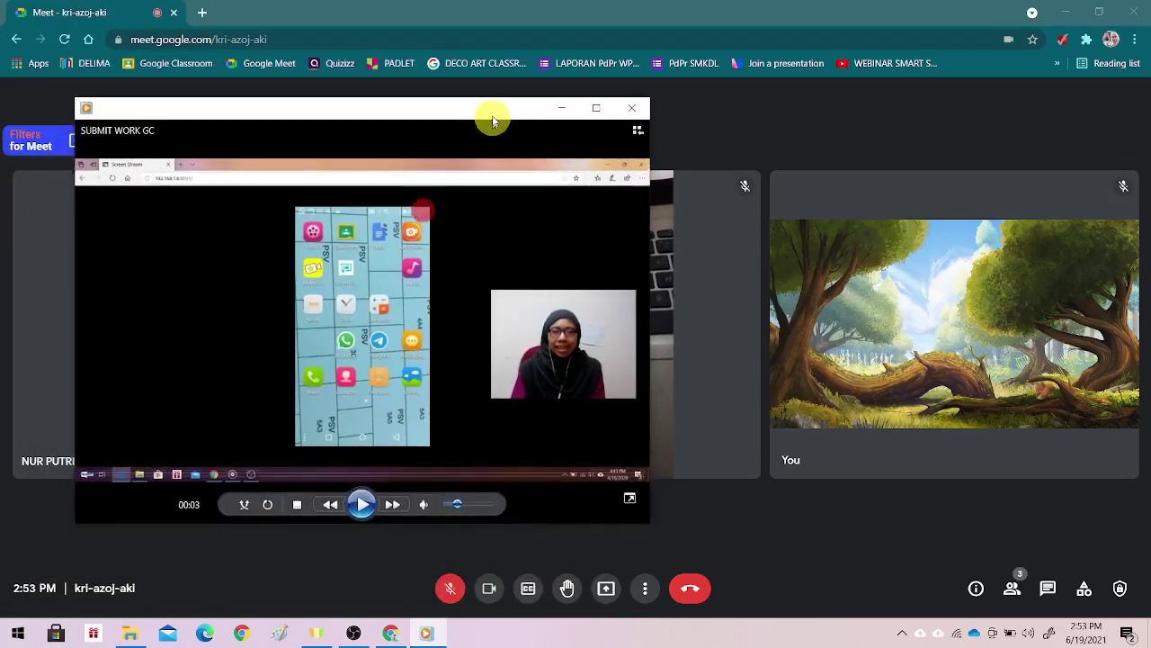
# - Present the Windows Media Player window in the Meet call
pyautogui.click(608, 598)
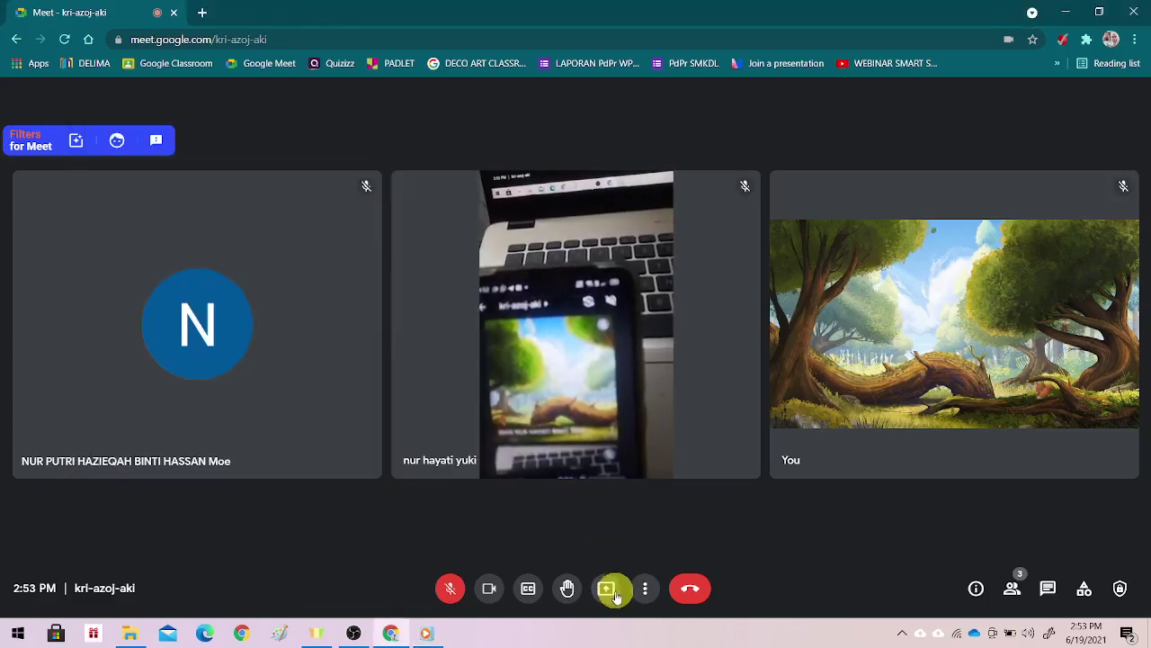
pyautogui.click(608, 600)
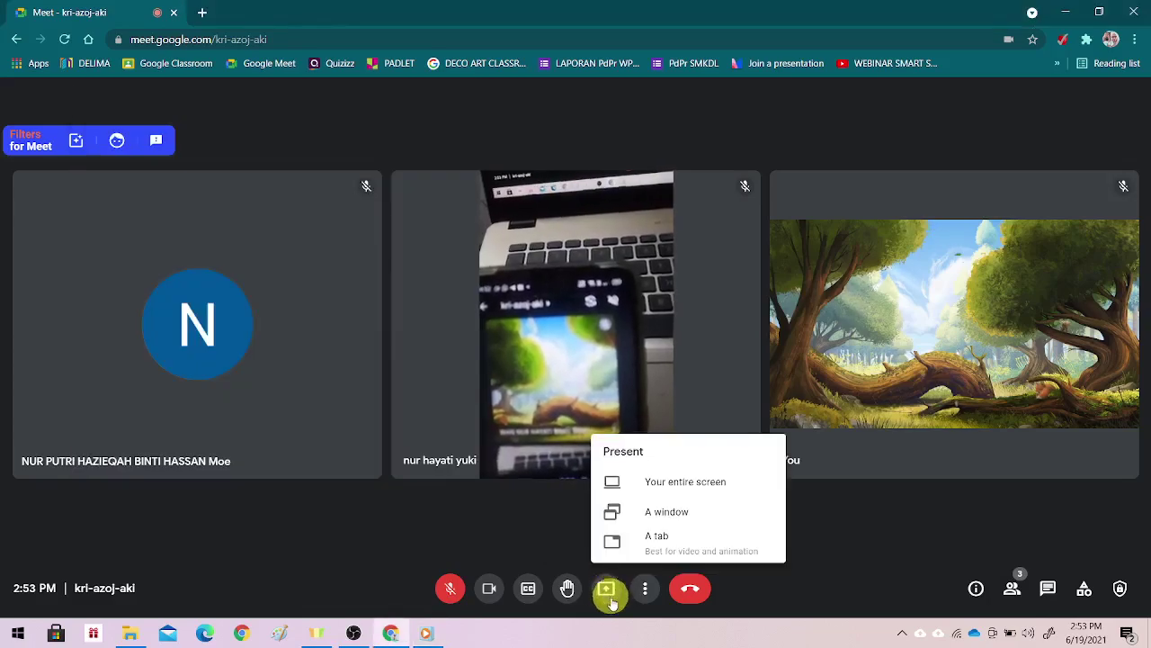
pyautogui.click(426, 634)
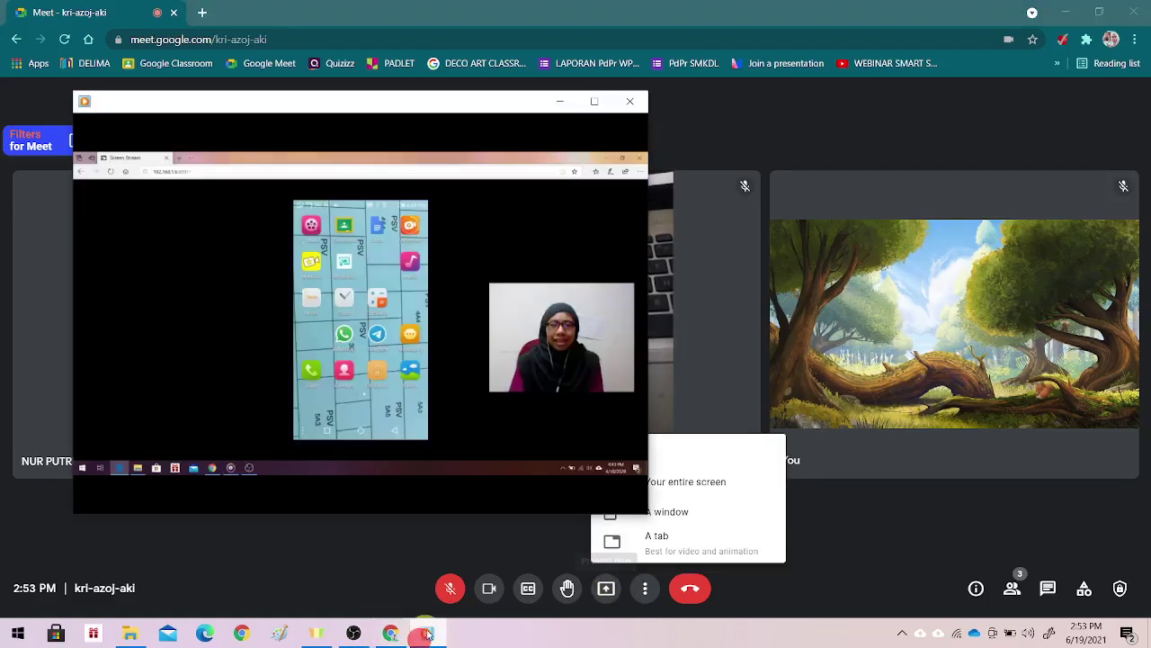
pyautogui.click(617, 602)
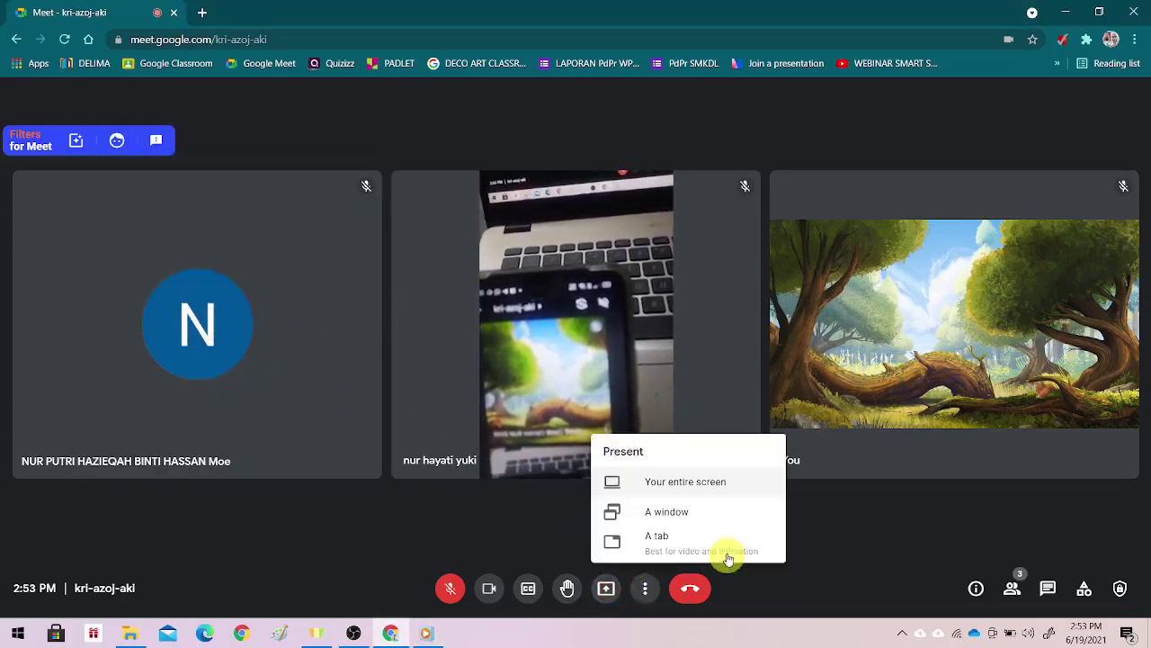
pyautogui.click(673, 512)
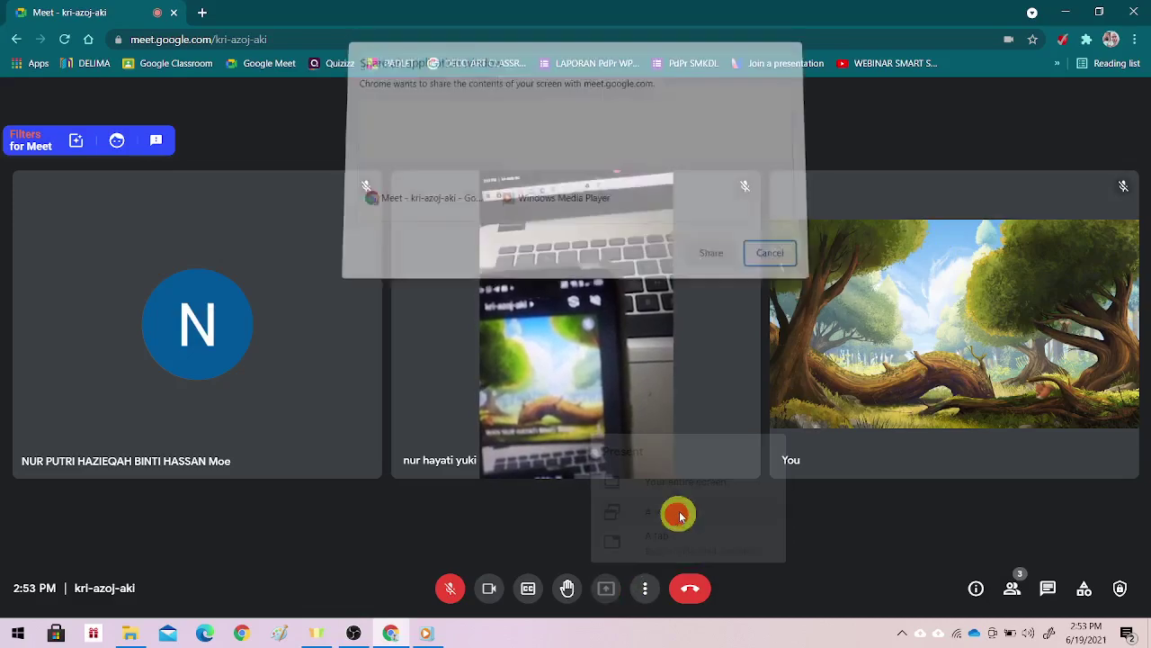
pyautogui.click(558, 174)
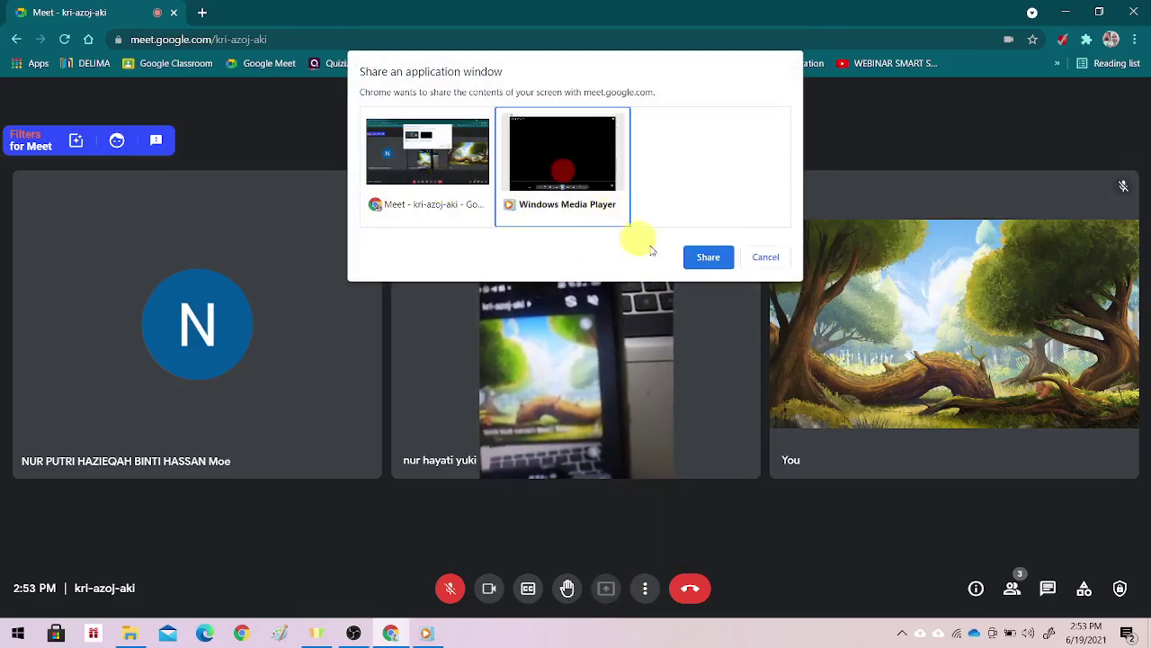
pyautogui.click(700, 258)
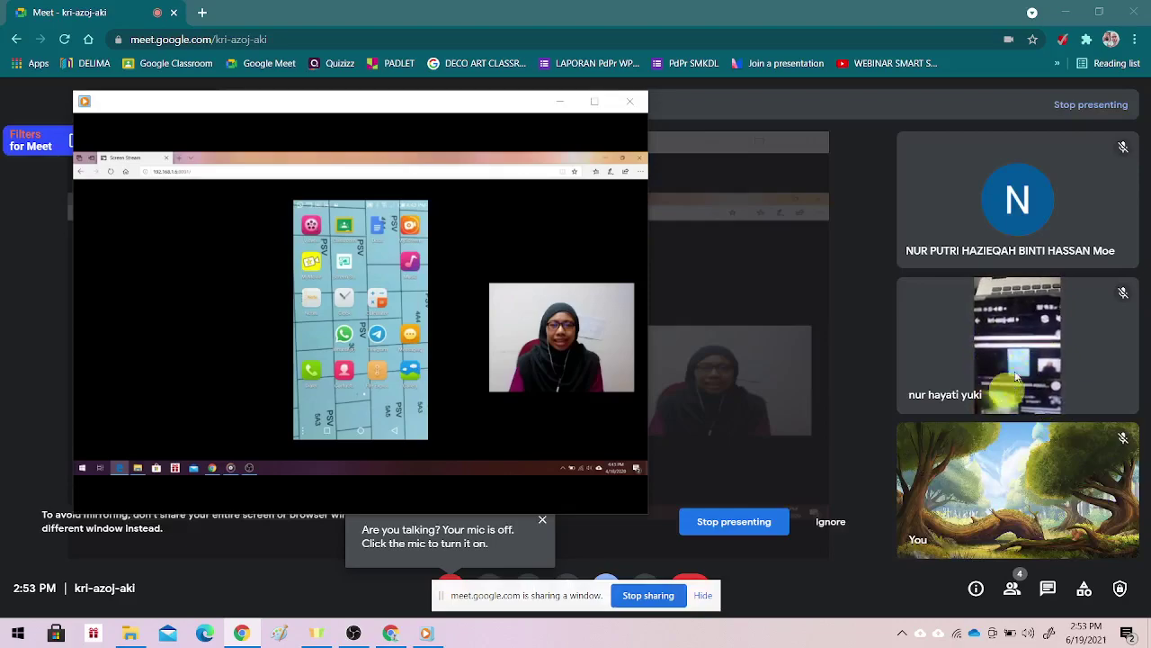
# - Play the SUBMIT WORK GC video for the participants and pause it at 00:13
pyautogui.moveTo(82, 474)
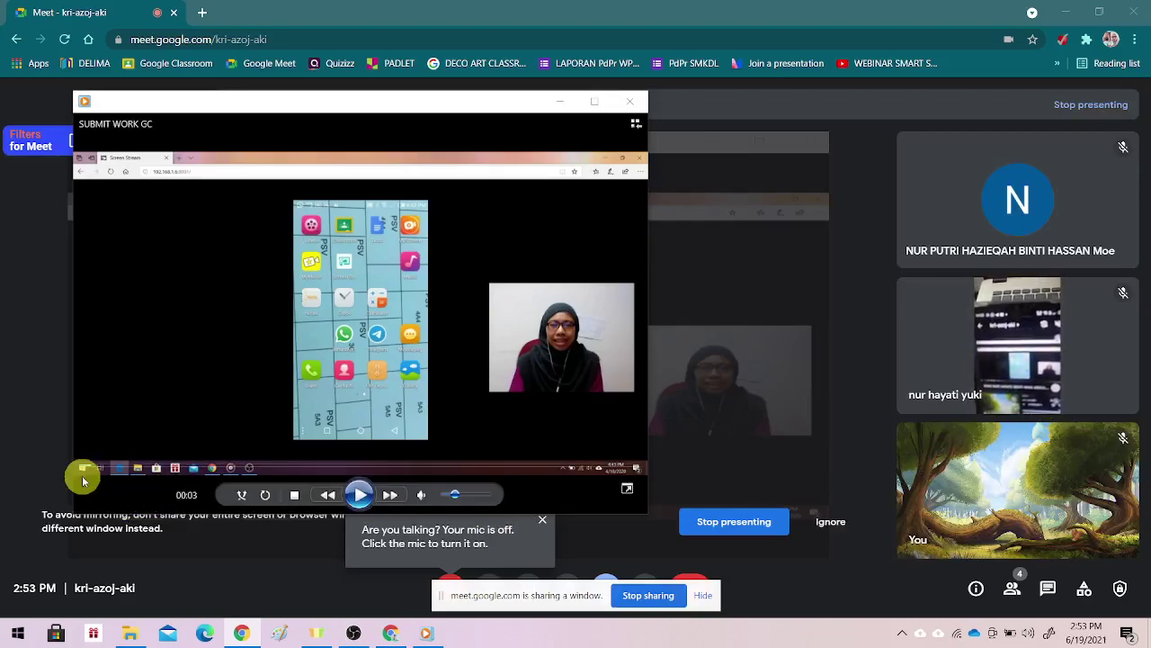
pyautogui.click(361, 496)
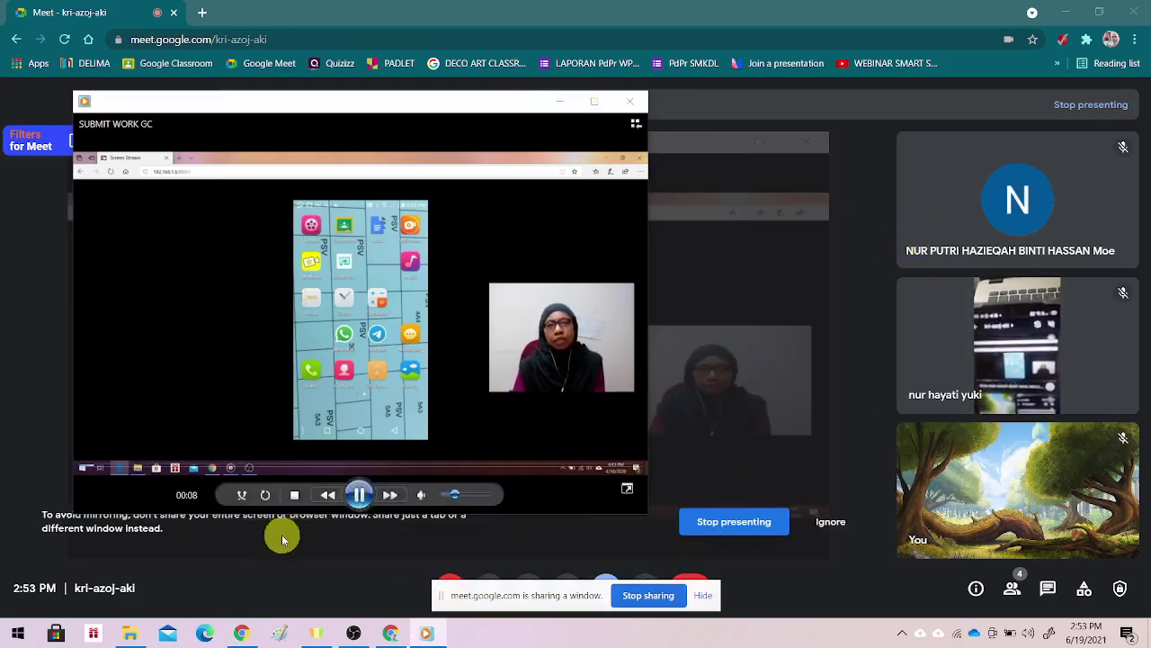
pyautogui.click(358, 495)
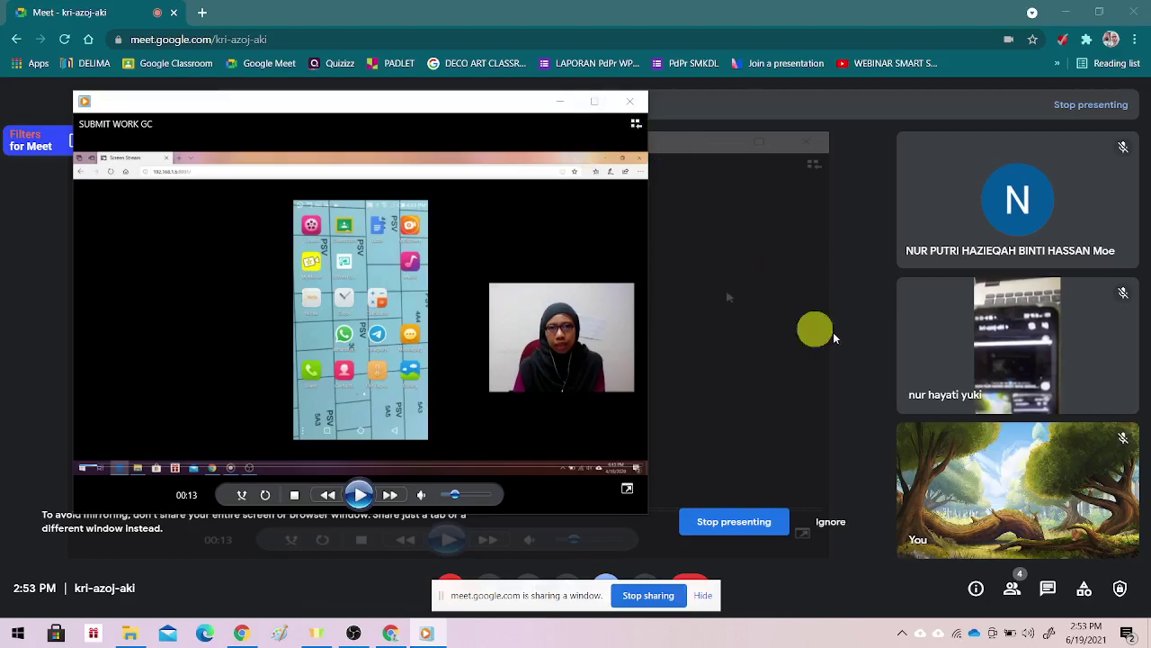
# - Close the video player window and stop presenting it in the Meet call
pyautogui.click(630, 103)
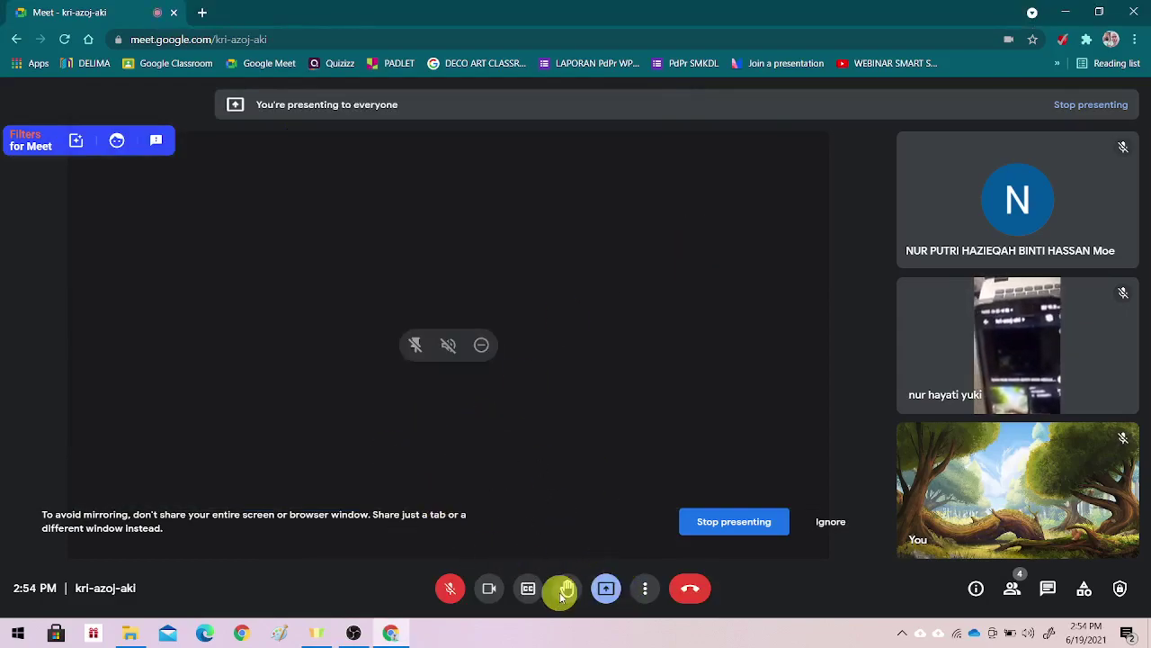
pyautogui.click(605, 589)
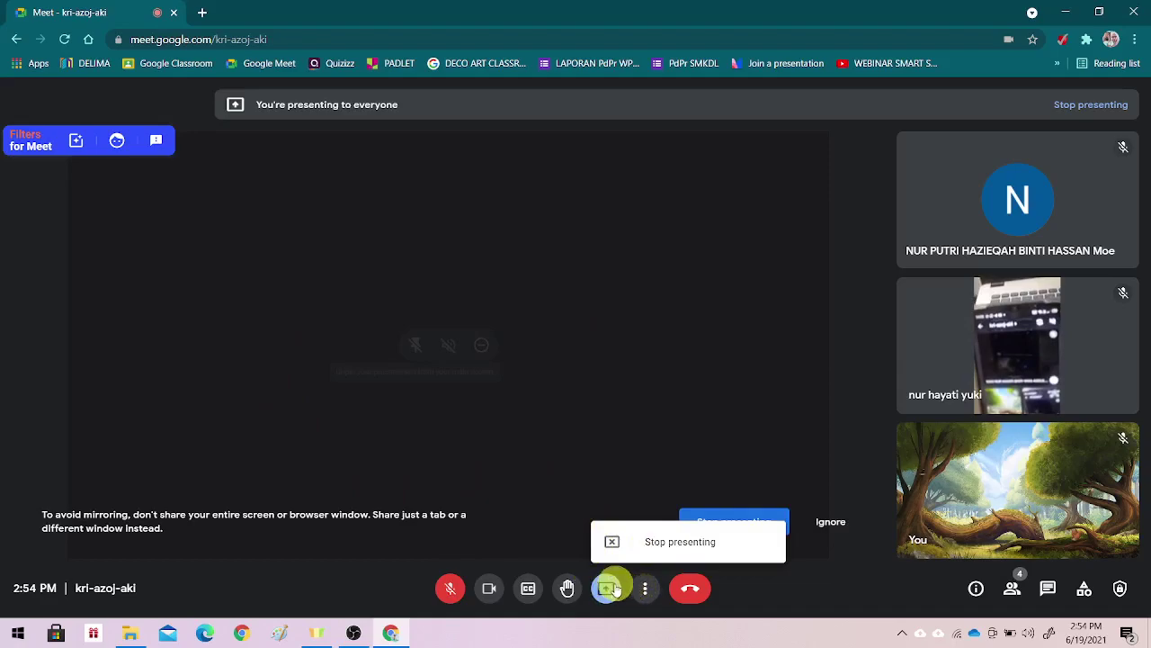
pyautogui.click(1095, 108)
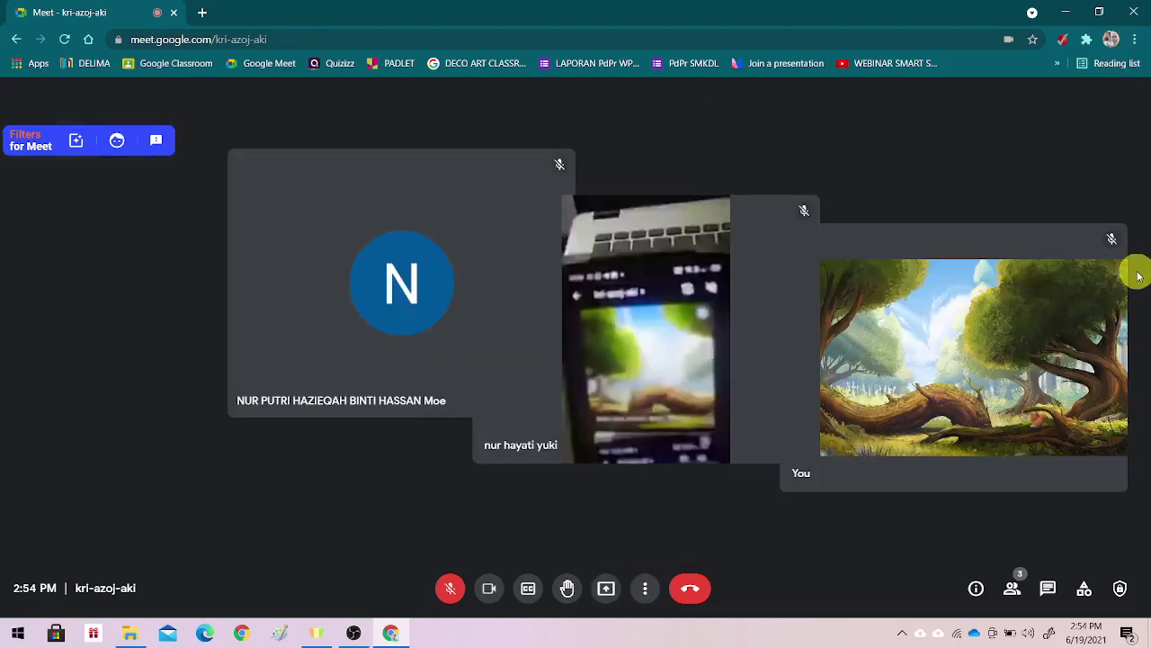